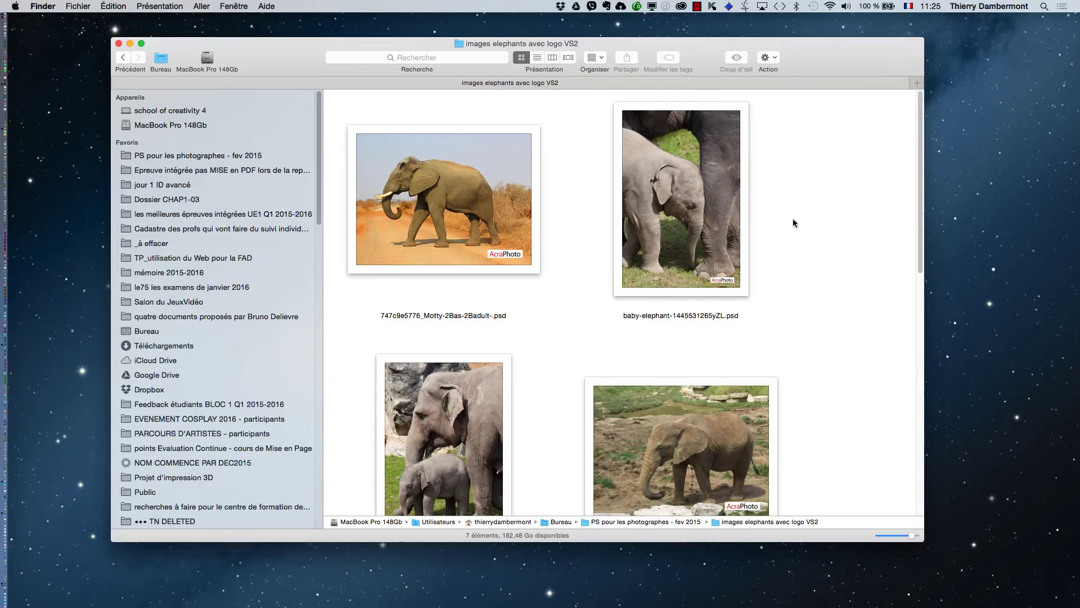
- Show the elephant files as a list and move up to the PS pour les photographes - fev 2015 folder
left_click(537, 58)
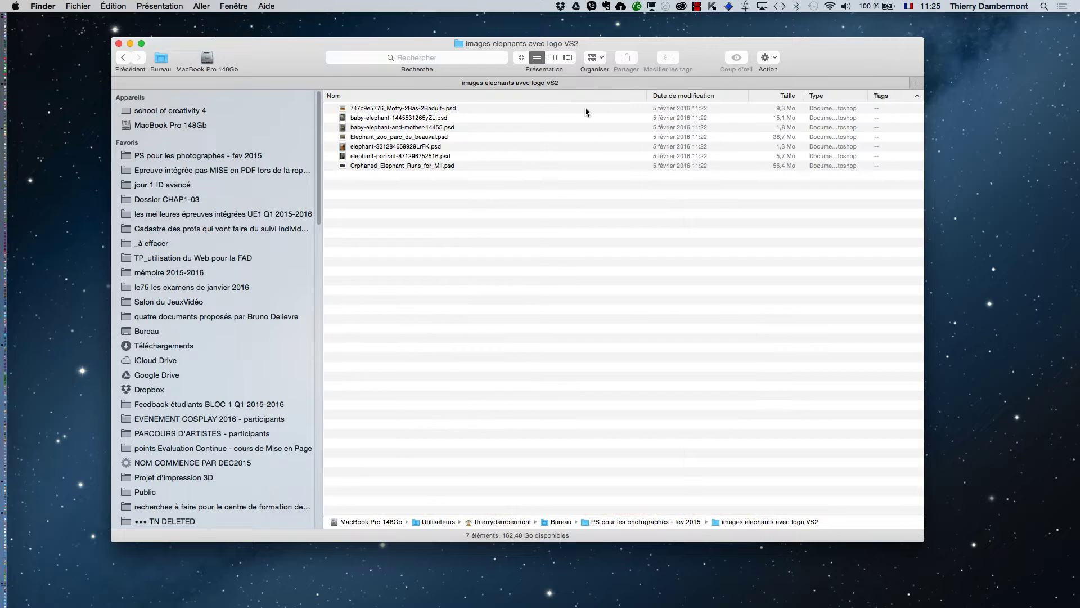
left_click(484, 43, "super")
key("Escape")
key("super+n")
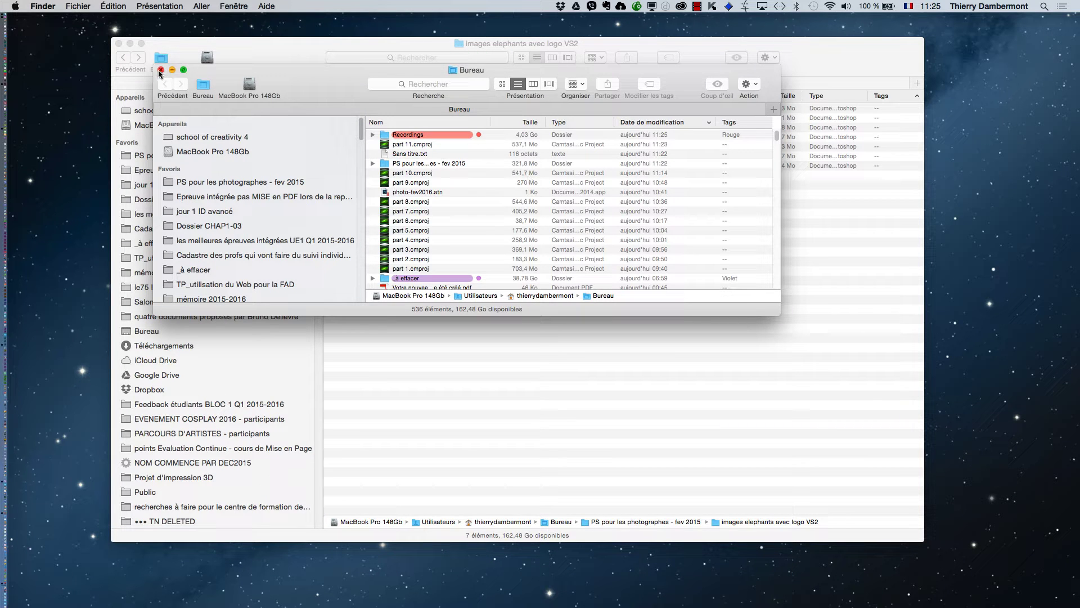
left_click(160, 70)
left_click(487, 44, "super")
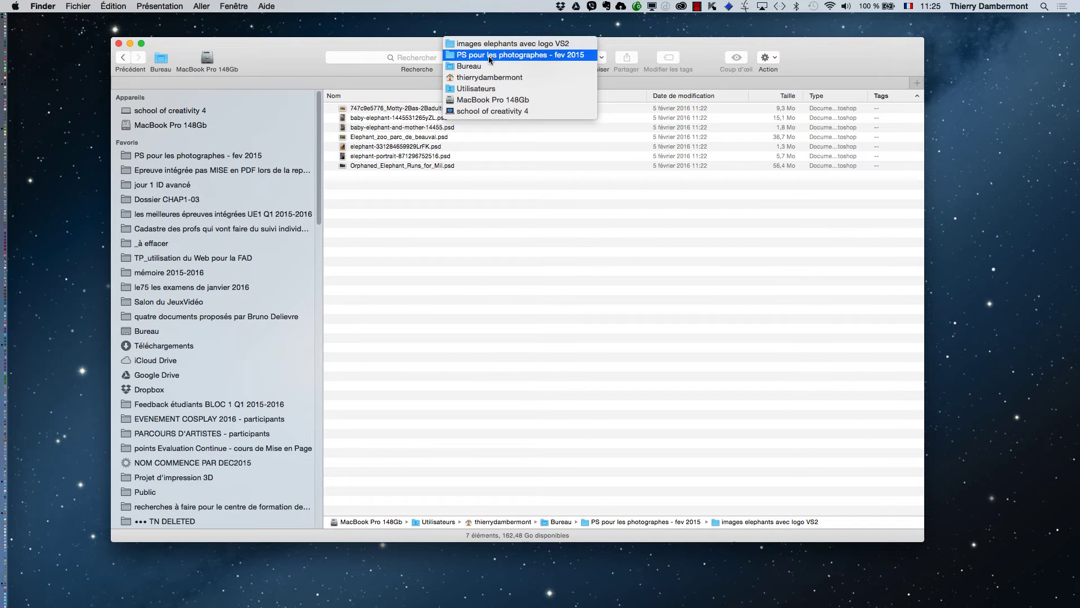
left_click(489, 56)
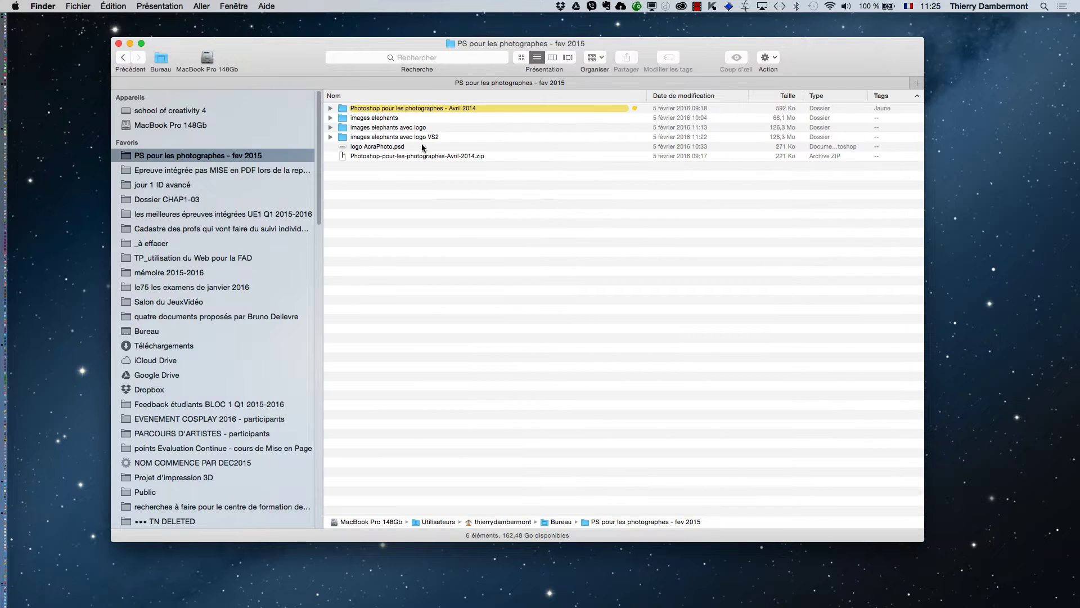
- Open logo AcraPhoto.psd, clear the Actions panel away, and rotate the image 180° upright
double_click(374, 147)
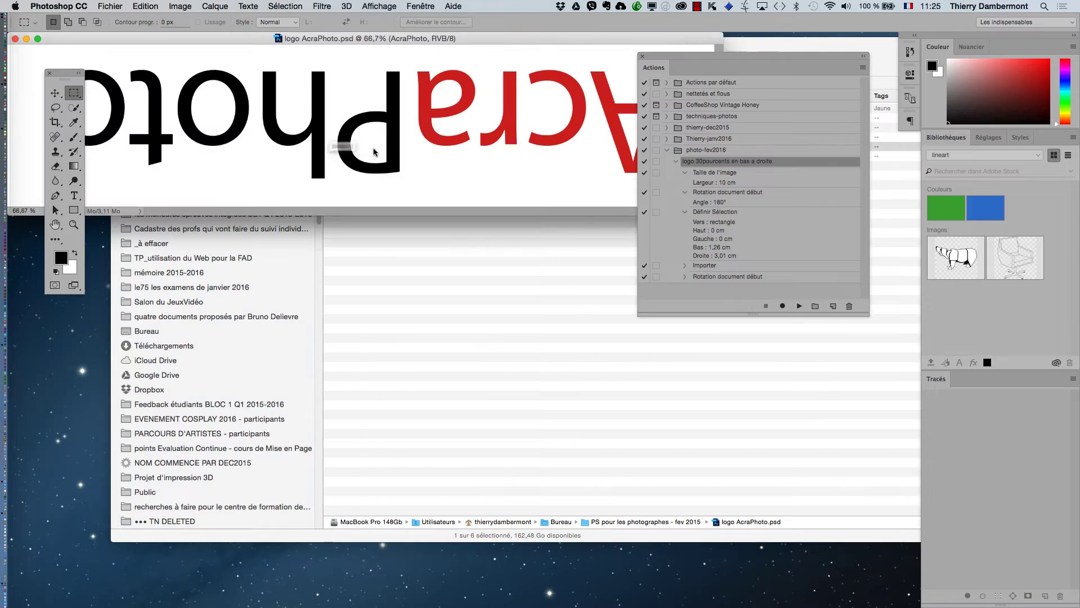
left_click_drag(668, 60, 799, 88)
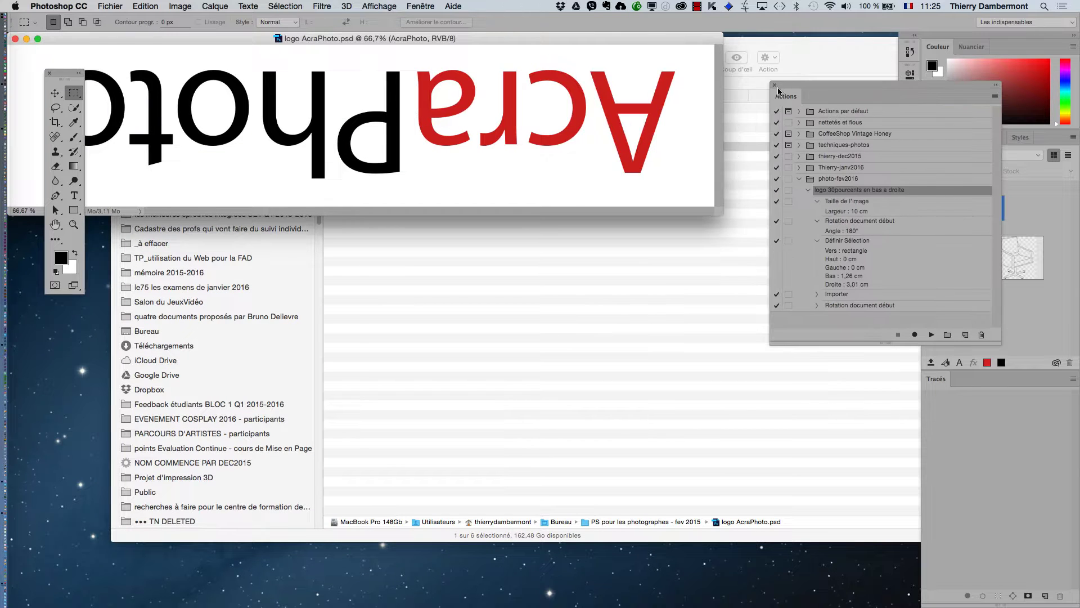
key("f")
left_click_drag(615, 188, 456, 211)
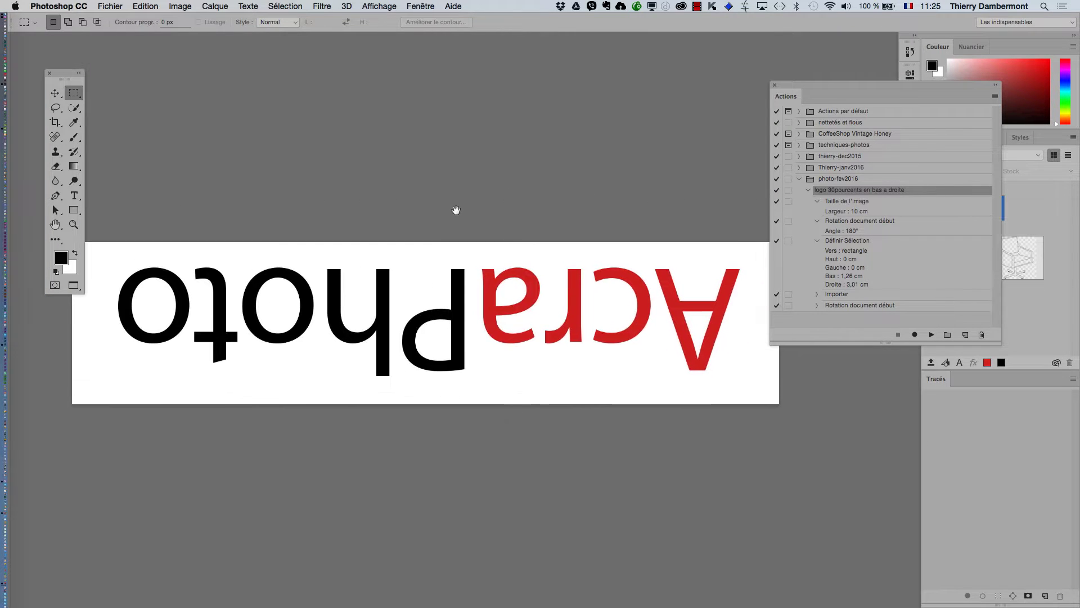
left_click(774, 85)
left_click(179, 6)
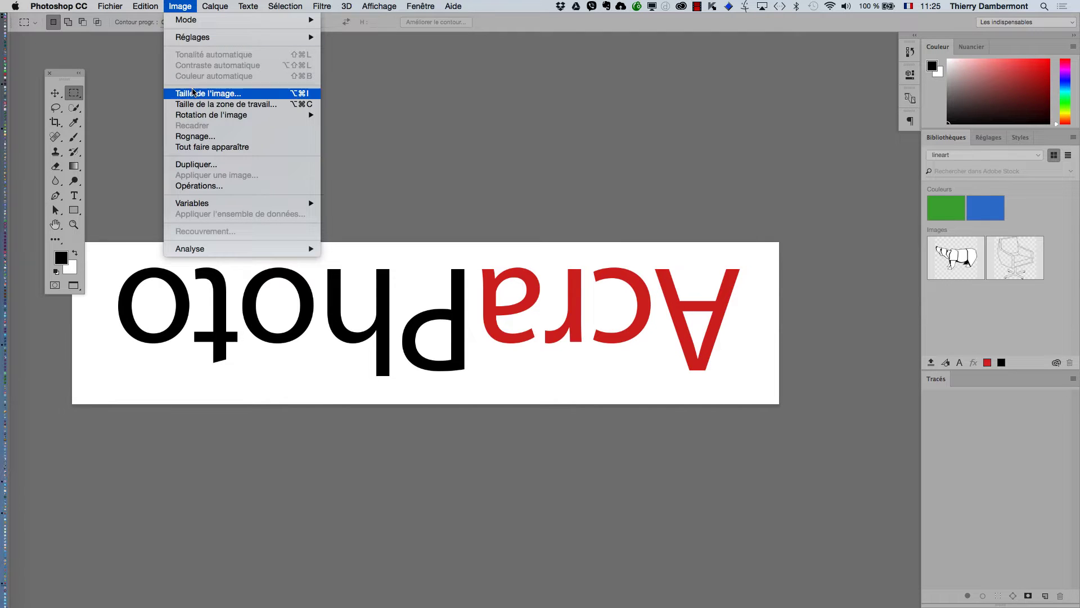
left_click(359, 115)
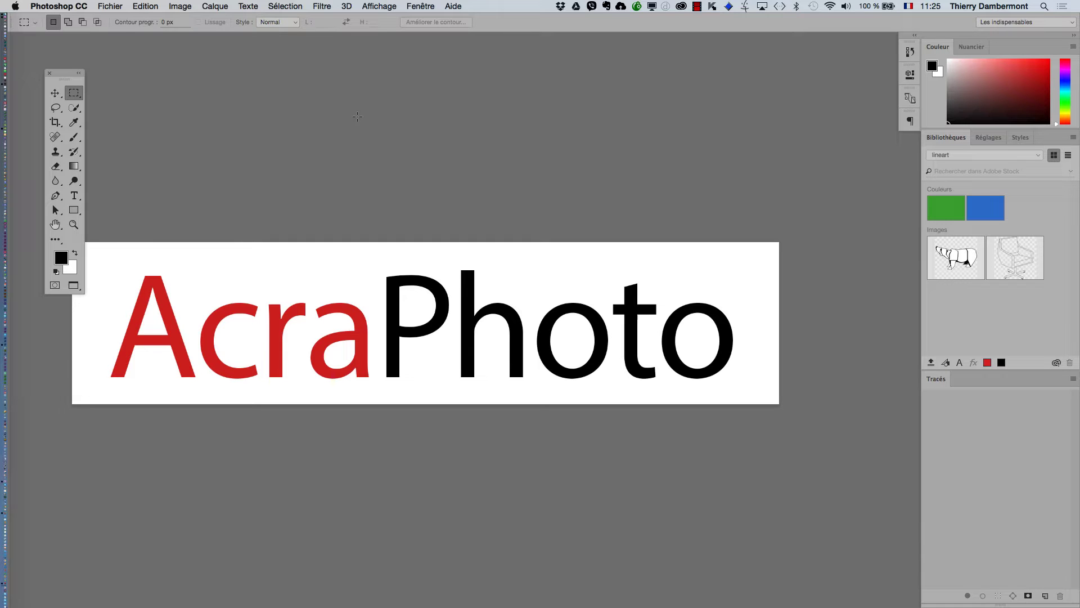
- Show the Calques panel and hide the Arrière-plan layer, leaving the AcraPhoto text on transparency
left_click(413, 6)
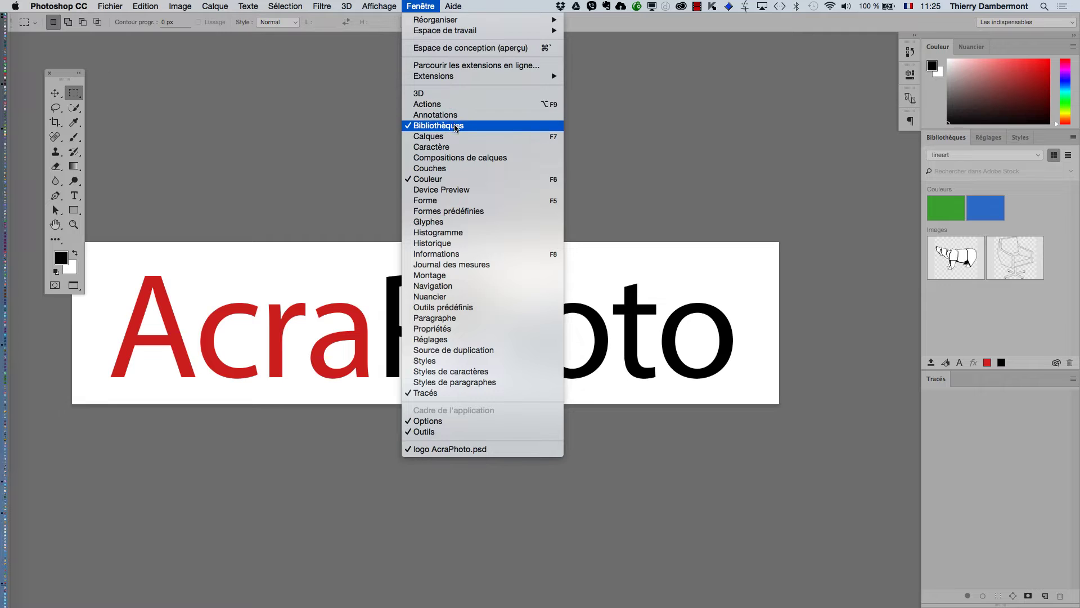
left_click(458, 138)
left_click_drag(592, 101, 776, 38)
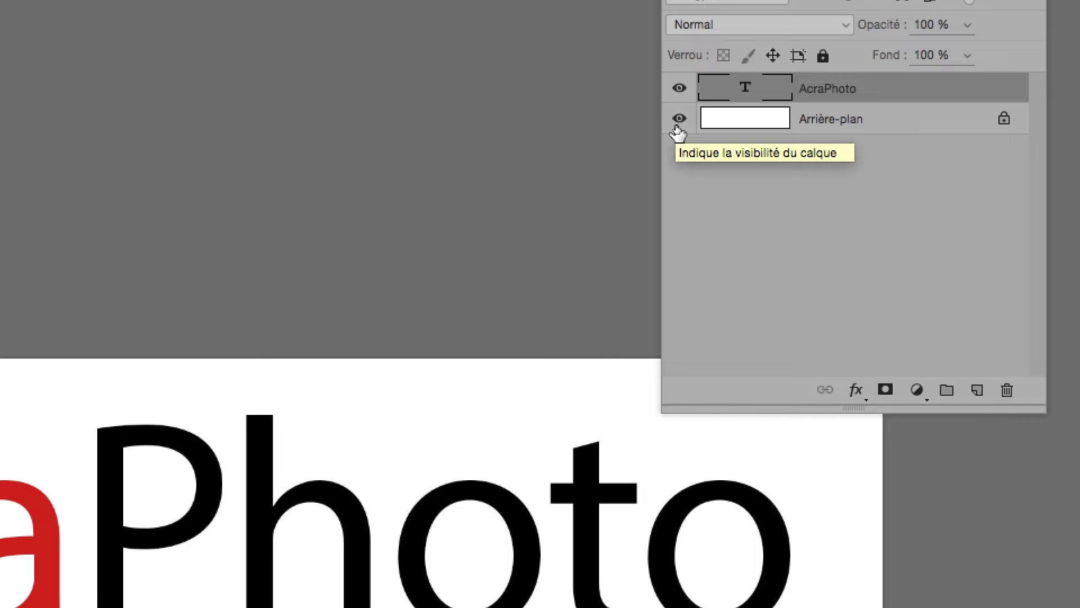
left_click(679, 118)
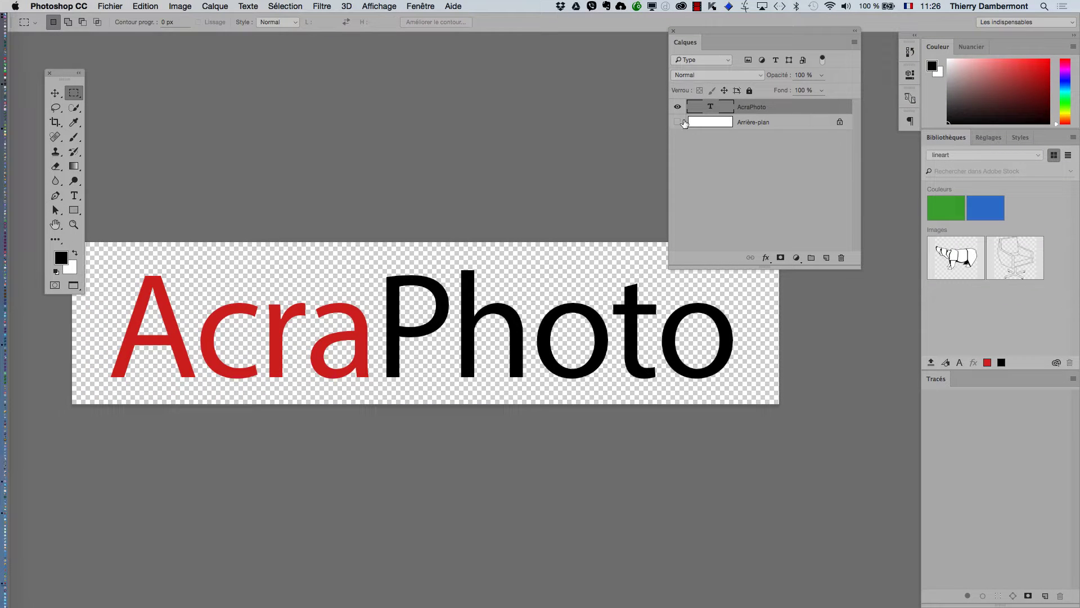
mouse_move(689, 31)
left_mouse_down()
mouse_move(788, 55)
mouse_move(777, 54)
left_mouse_up()
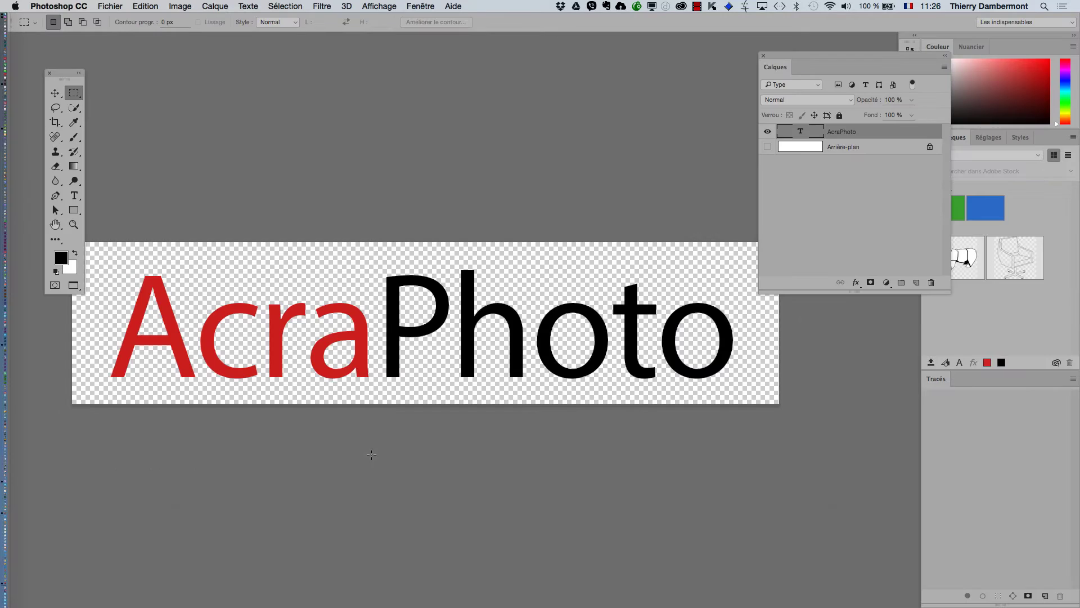
key("super+minus")
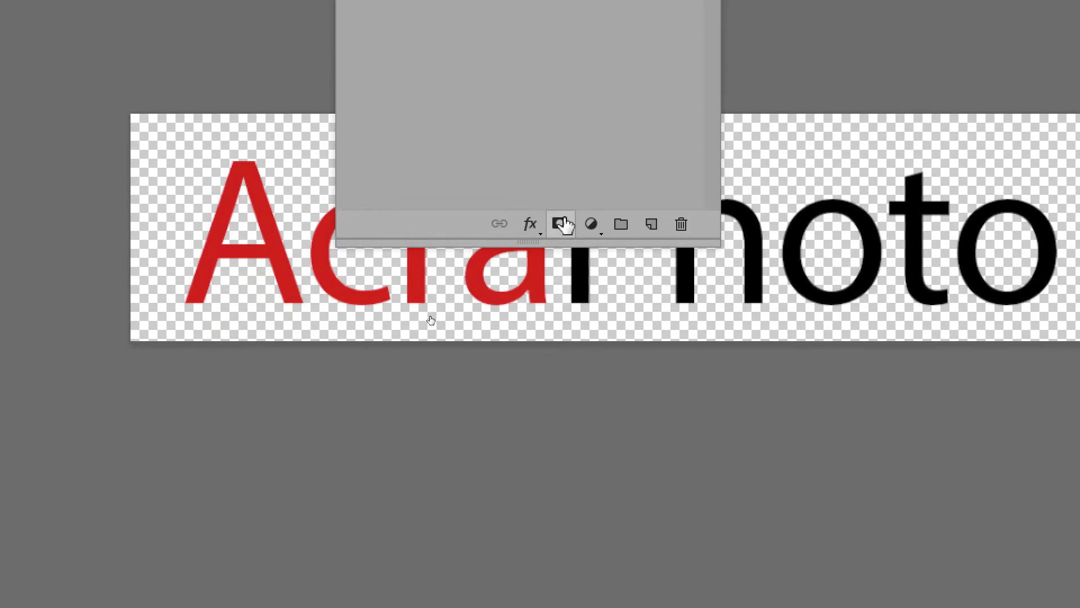
- Add a Contour stroke to the AcraPhoto text, positioned Extérieur at 7 px
left_click(544, 213)
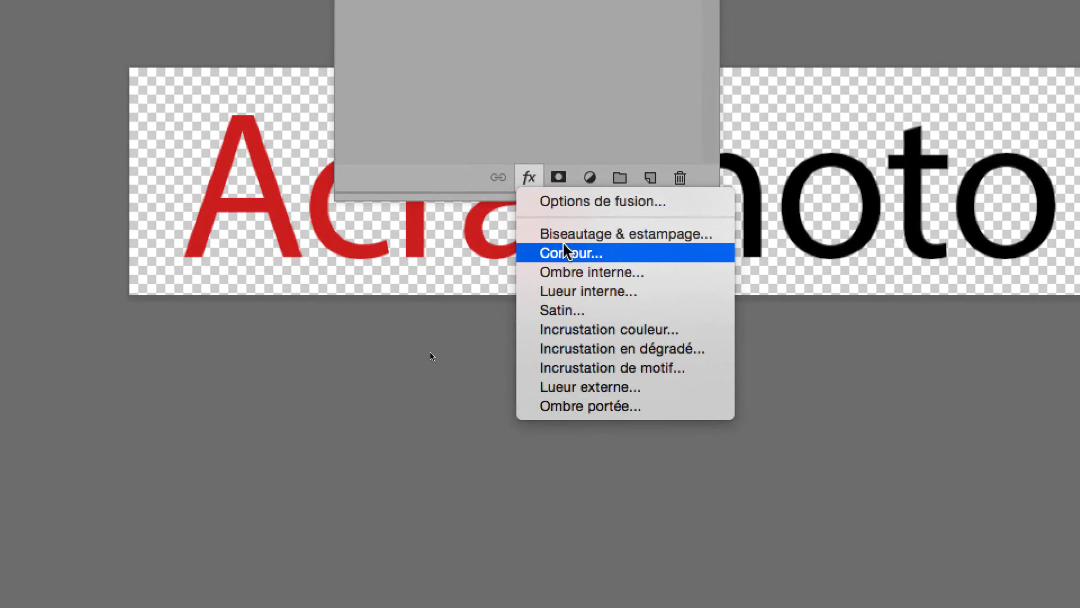
left_click(567, 248)
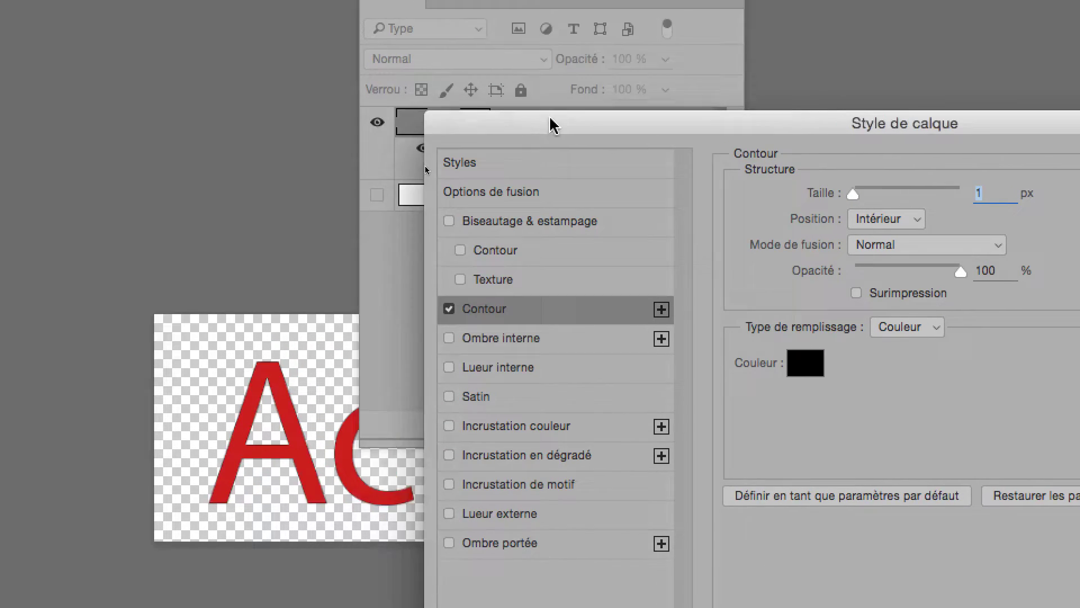
left_click_drag(511, 118, 934, 45)
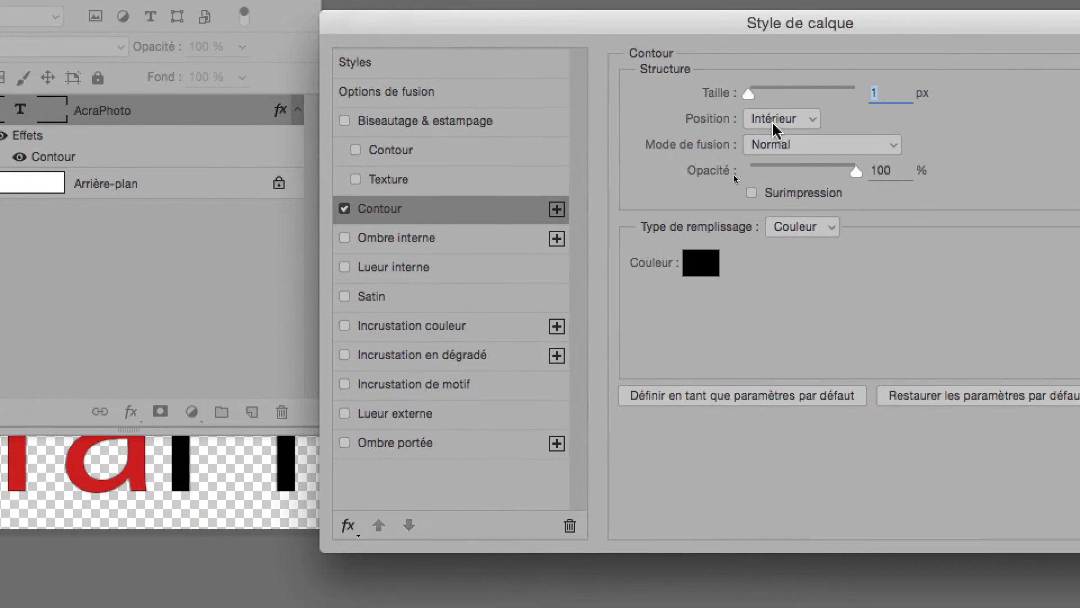
left_click(841, 124)
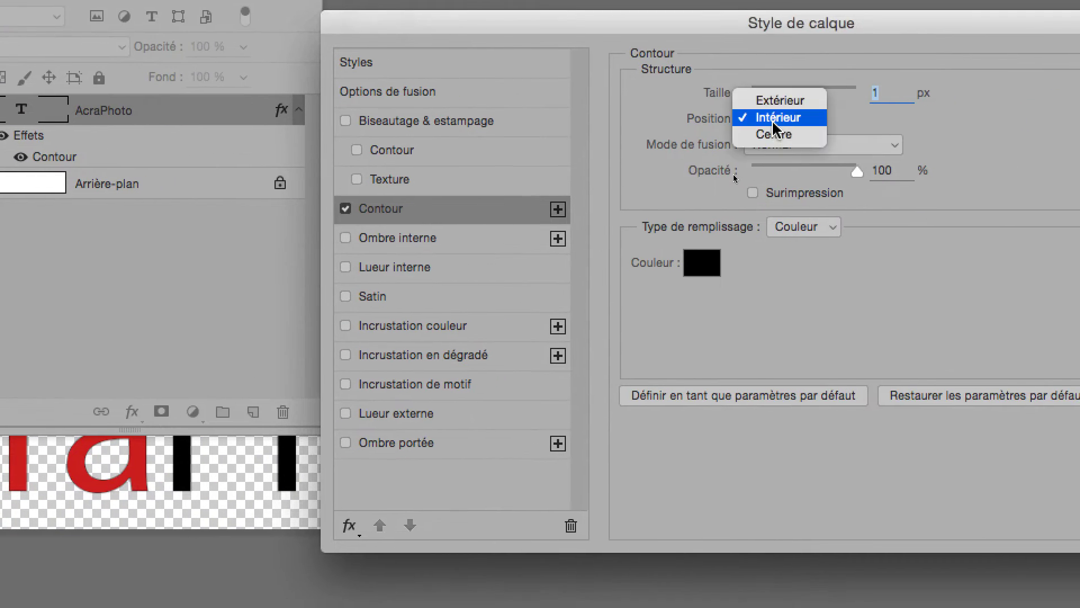
left_click(774, 113)
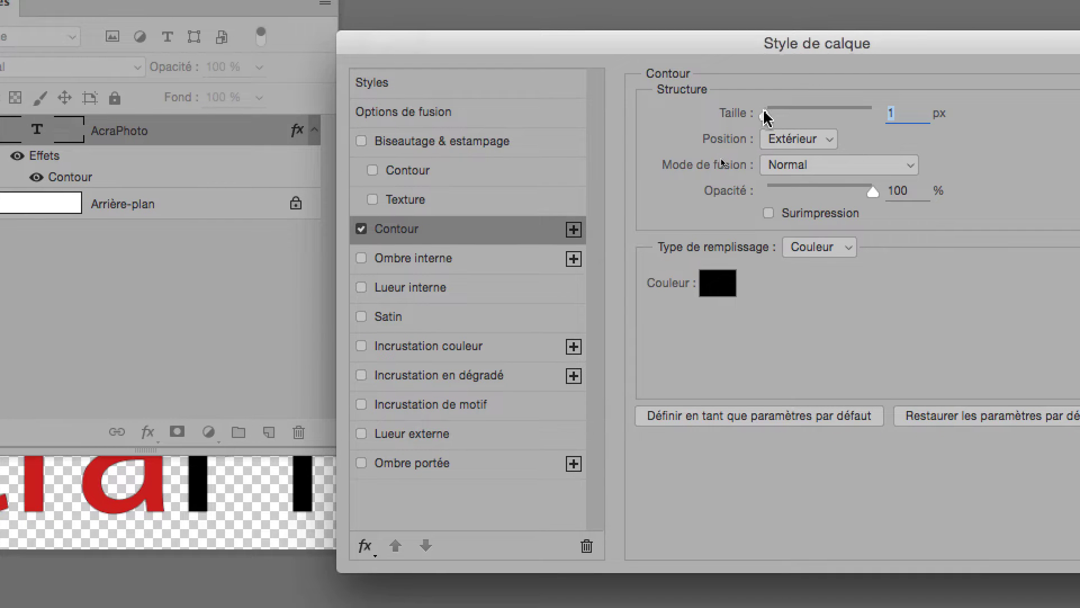
left_click_drag(764, 113, 769, 115)
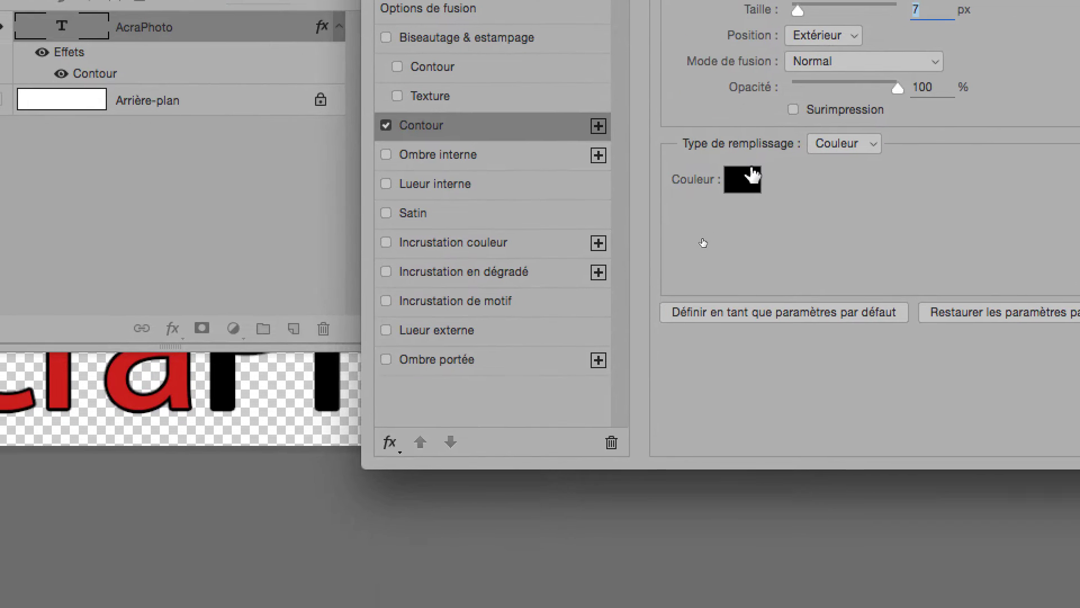
- Set the stroke colour to white and keep the Extérieur position
left_click(720, 281)
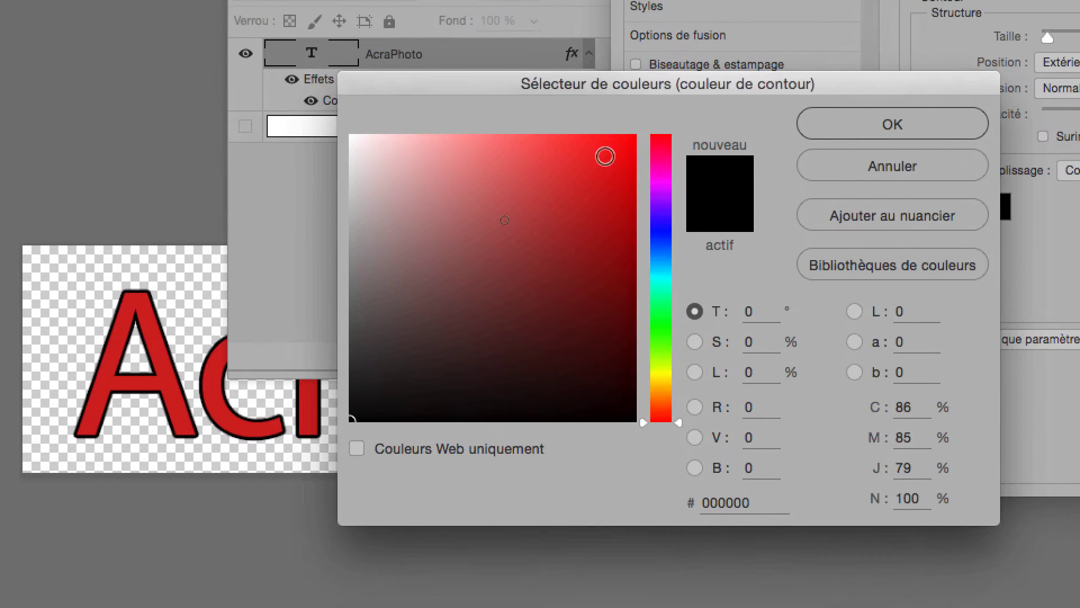
left_click_drag(188, 133, 111, 115)
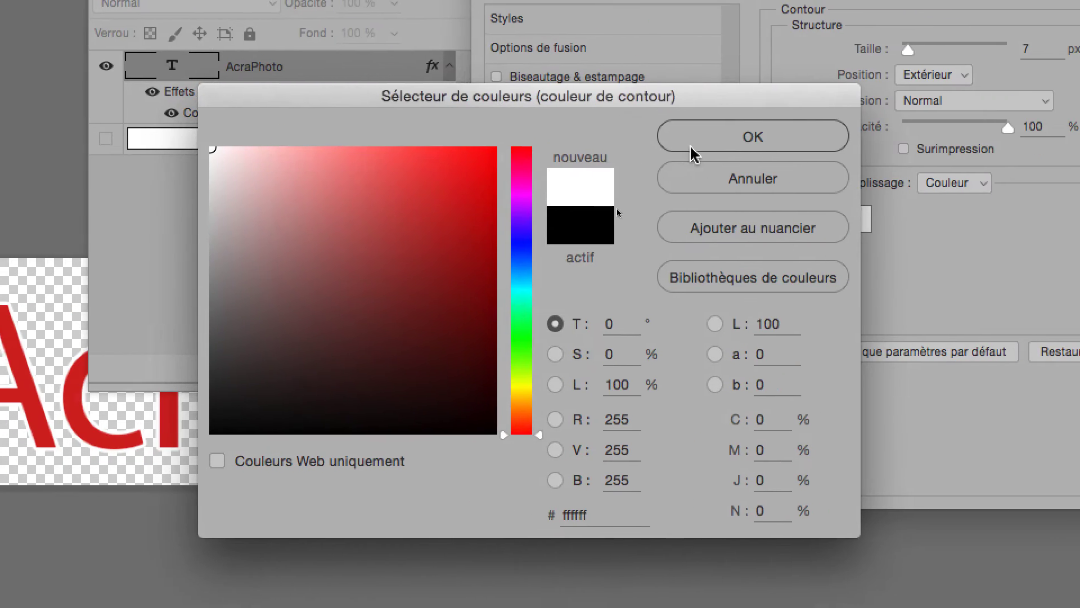
left_click(692, 148)
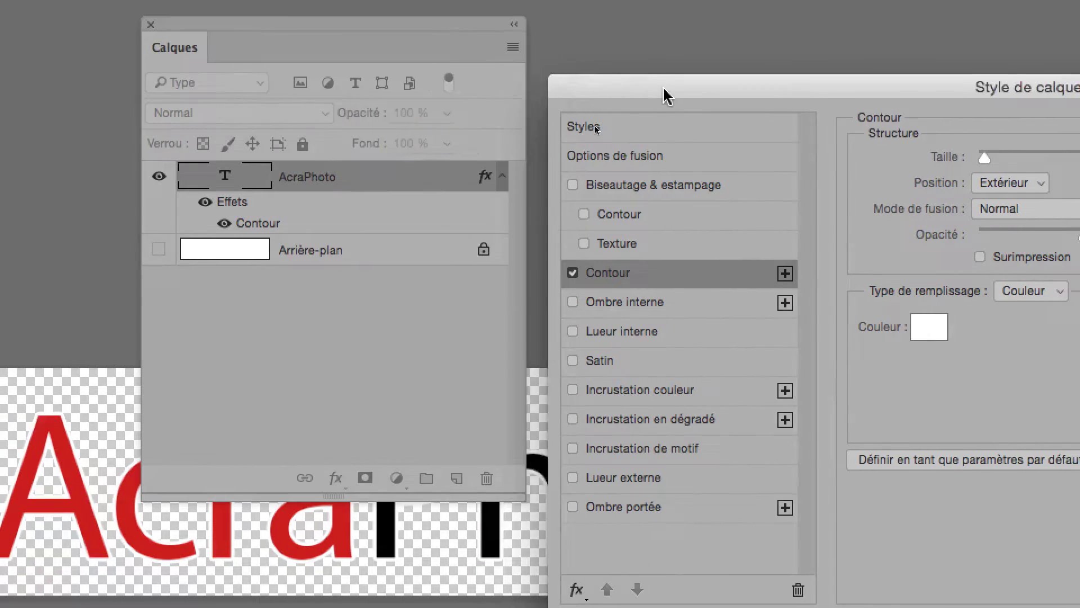
left_click_drag(667, 96, 826, 135)
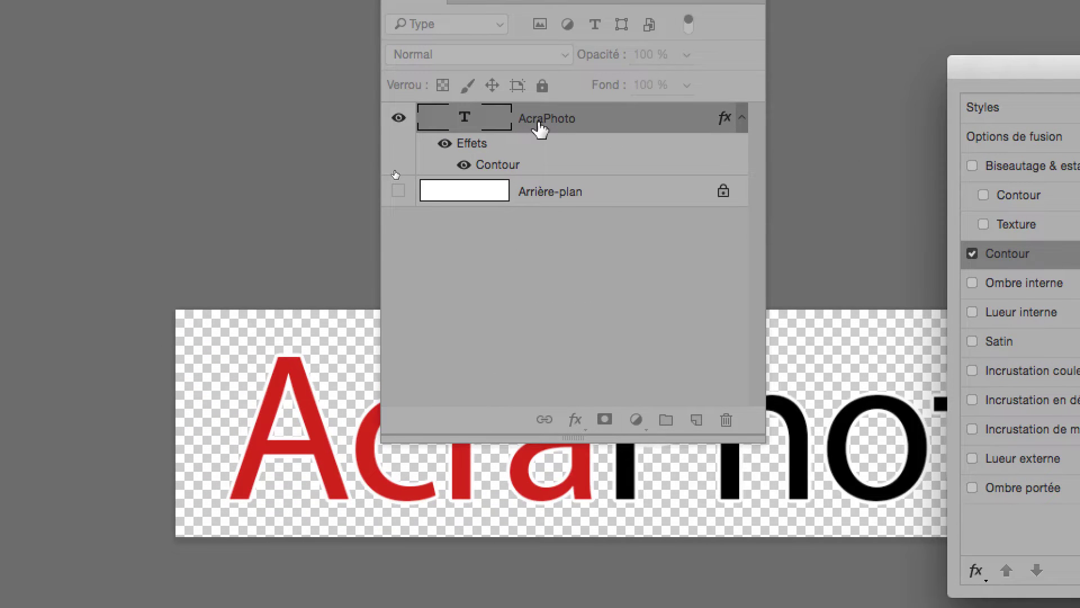
left_click_drag(539, 128, 551, 228)
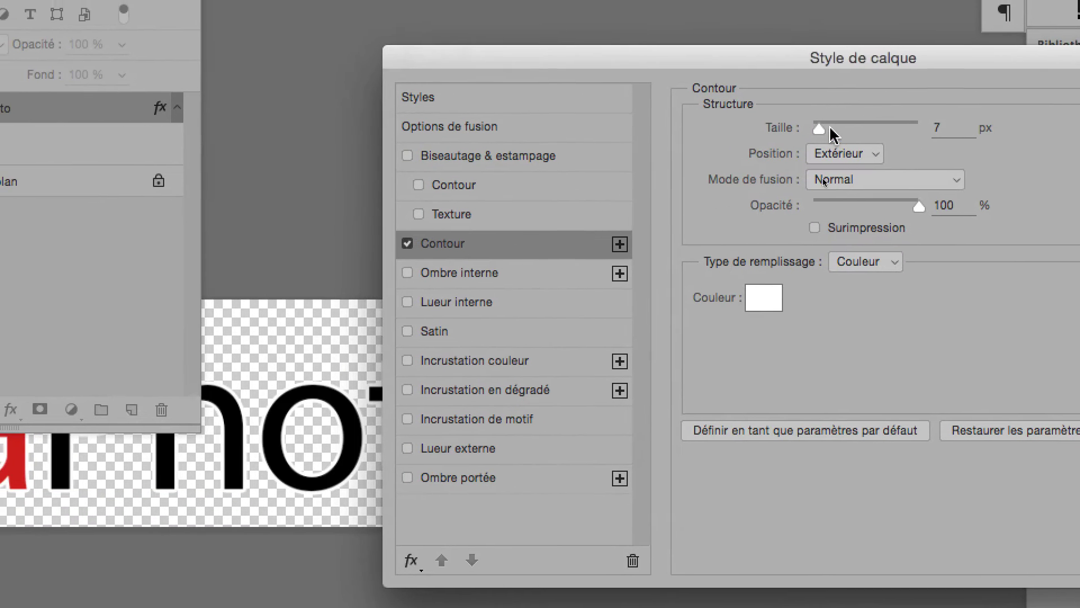
left_click(825, 144)
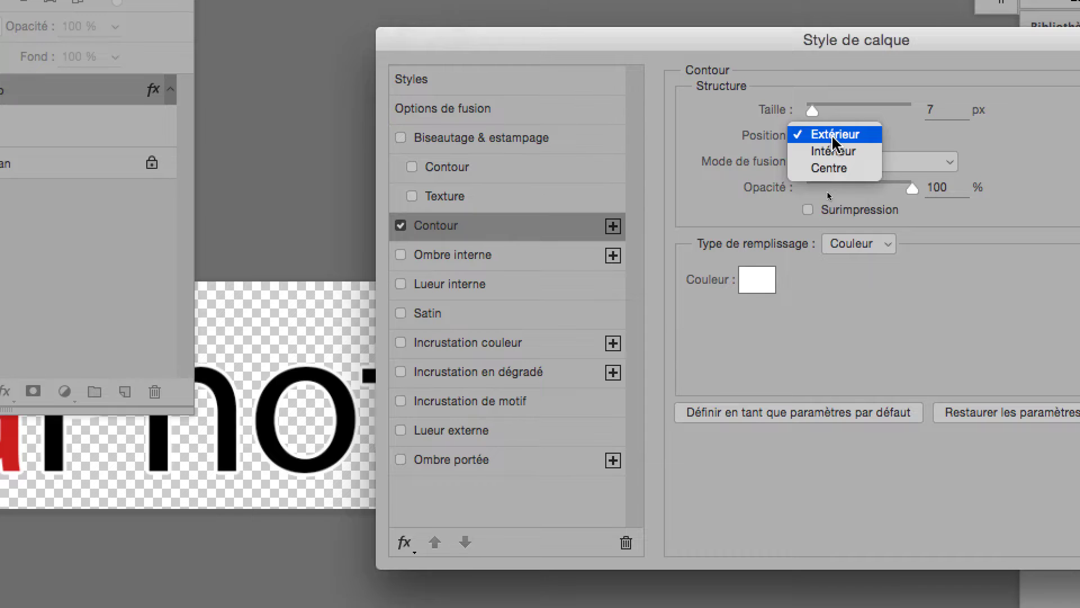
left_click(832, 135)
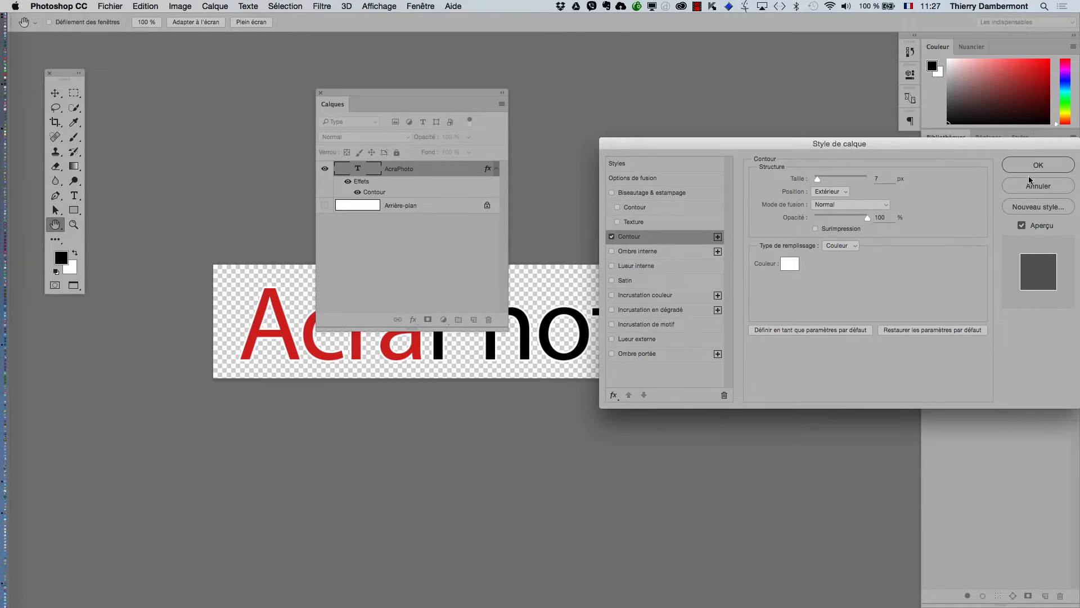
- Apply the Contour effect, tidy the Calques panel, and save the logo document
left_click(1031, 169)
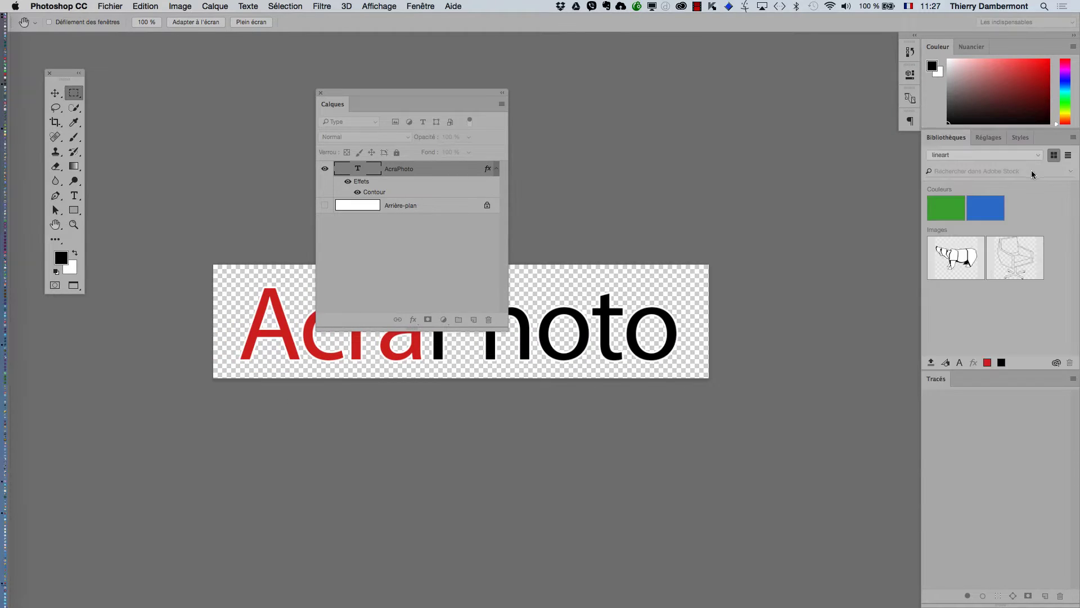
key("m")
left_click_drag(377, 93, 189, 41)
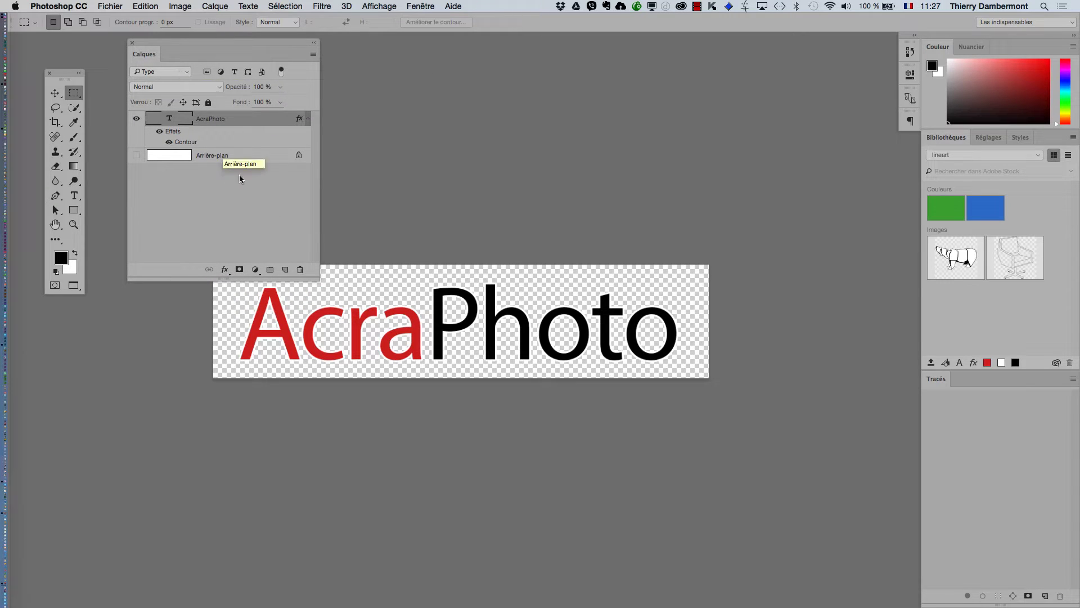
left_click_drag(314, 275, 306, 230)
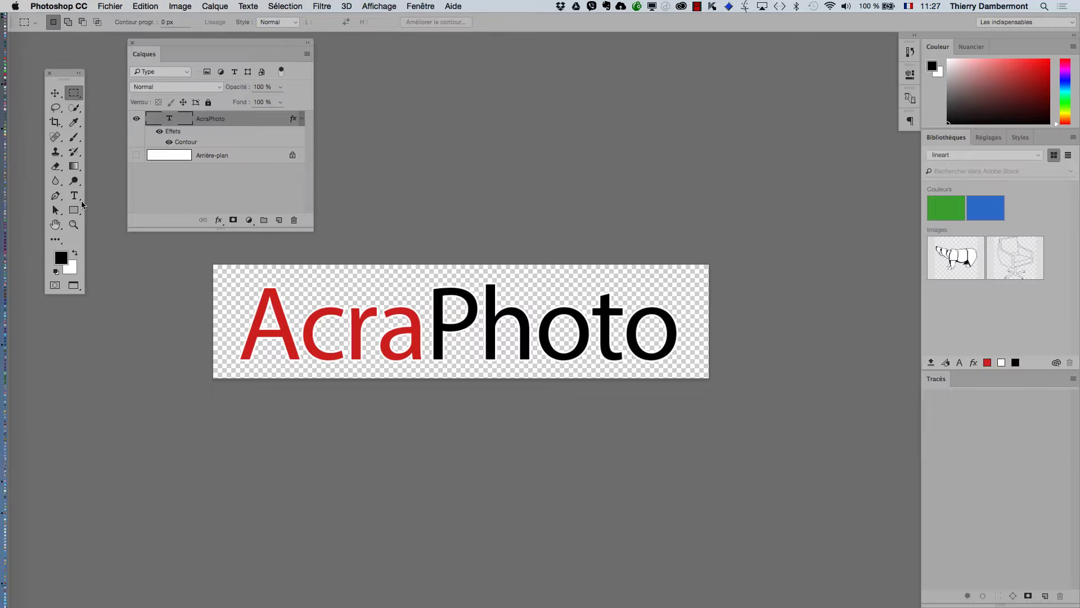
left_click(104, 5)
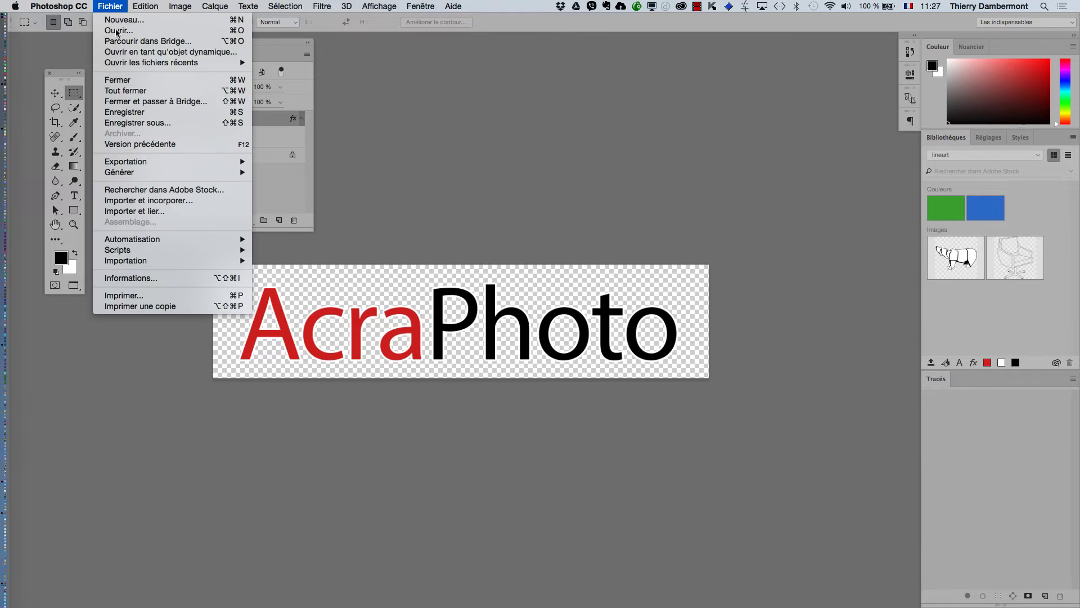
left_click(118, 110)
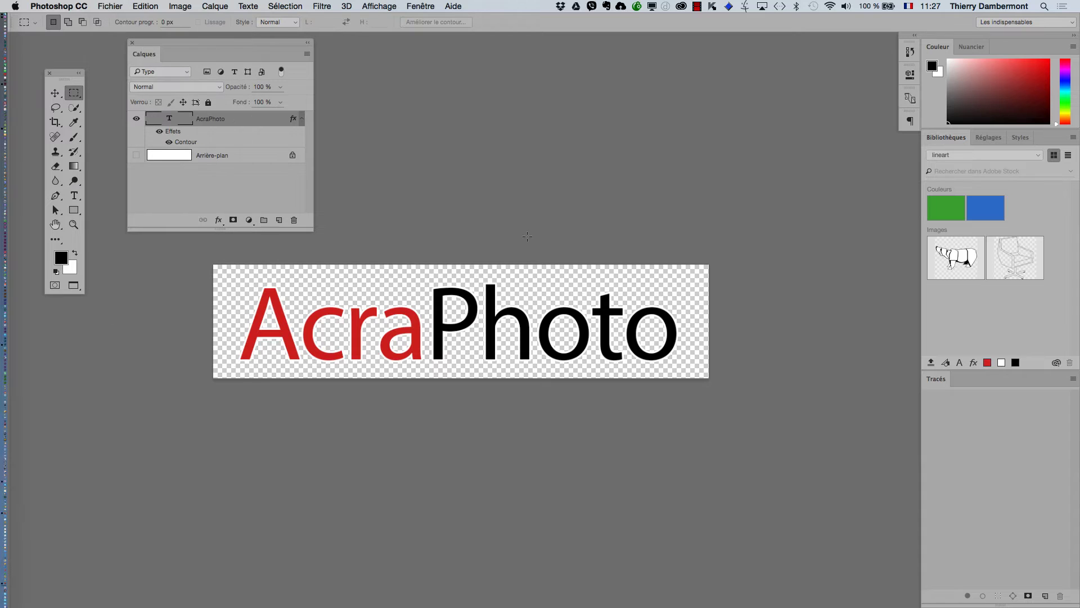
- Close the logo document, confirm logo AcraPhoto.psd is saved in Finder, and return to Photoshop
key("super+w")
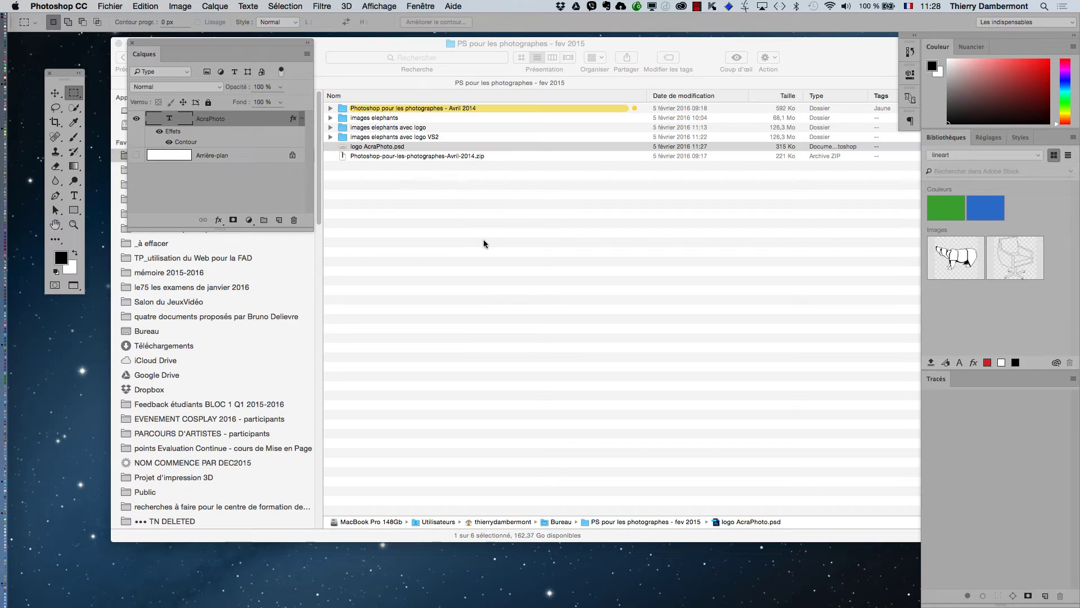
left_click(363, 149)
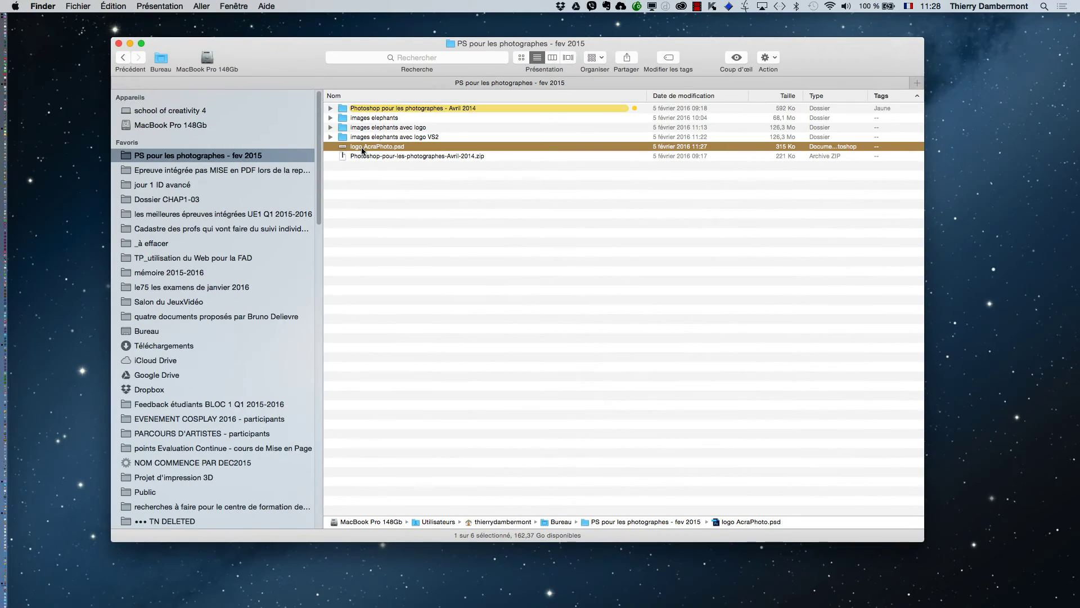
left_click(387, 200)
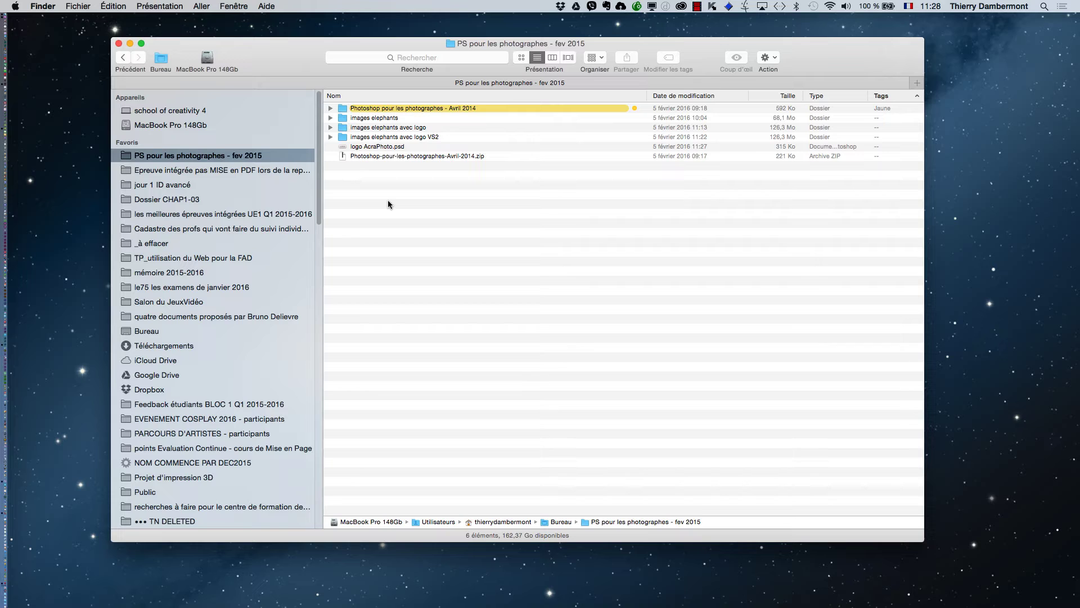
key("super+Tab")
key("super+Tab")
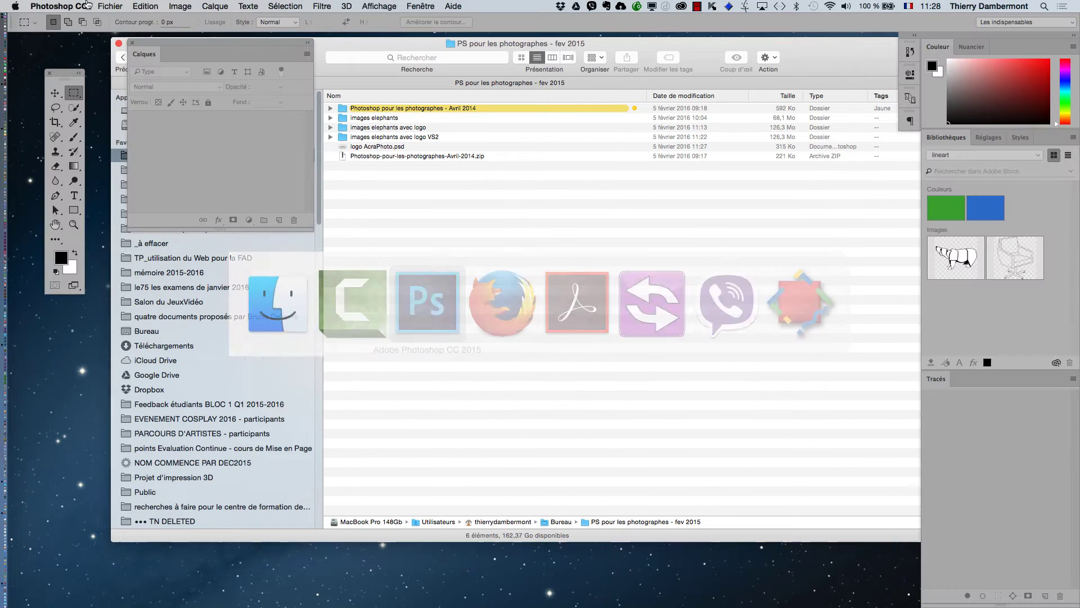
left_click(110, 6)
mouse_move(169, 238)
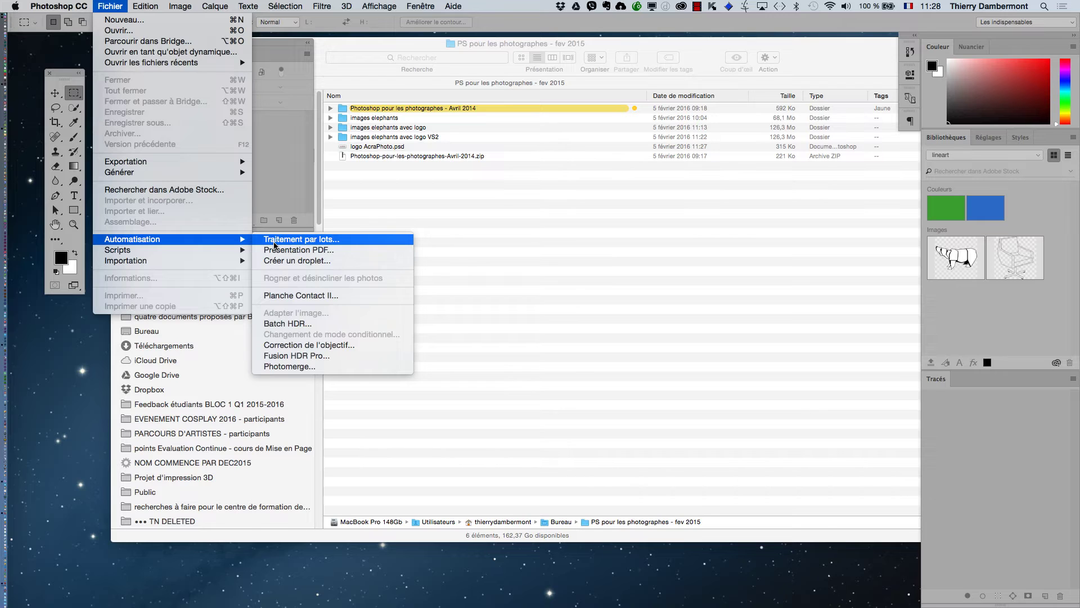
- Start a Traitement par lots and browse its destination to PS pour les photographes - fev 2015
left_click(275, 244)
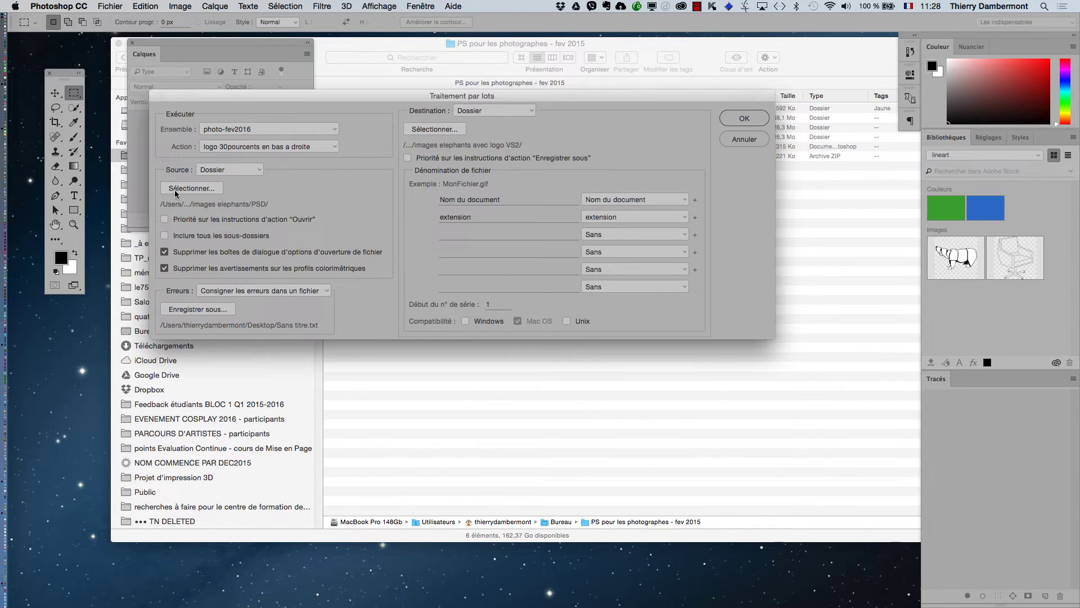
left_click(434, 129)
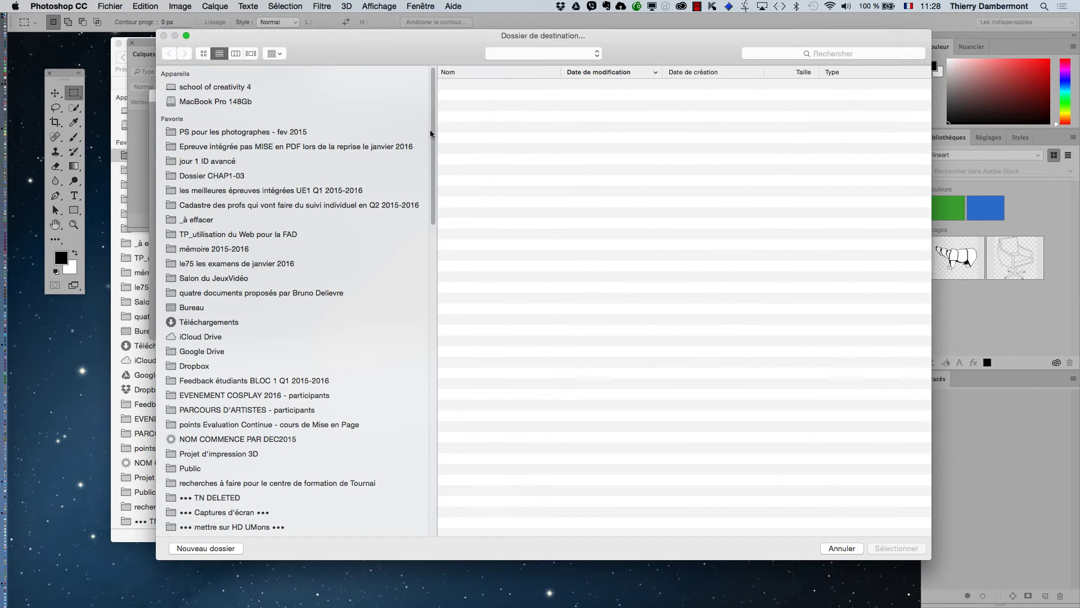
left_click(534, 54)
left_click(536, 65)
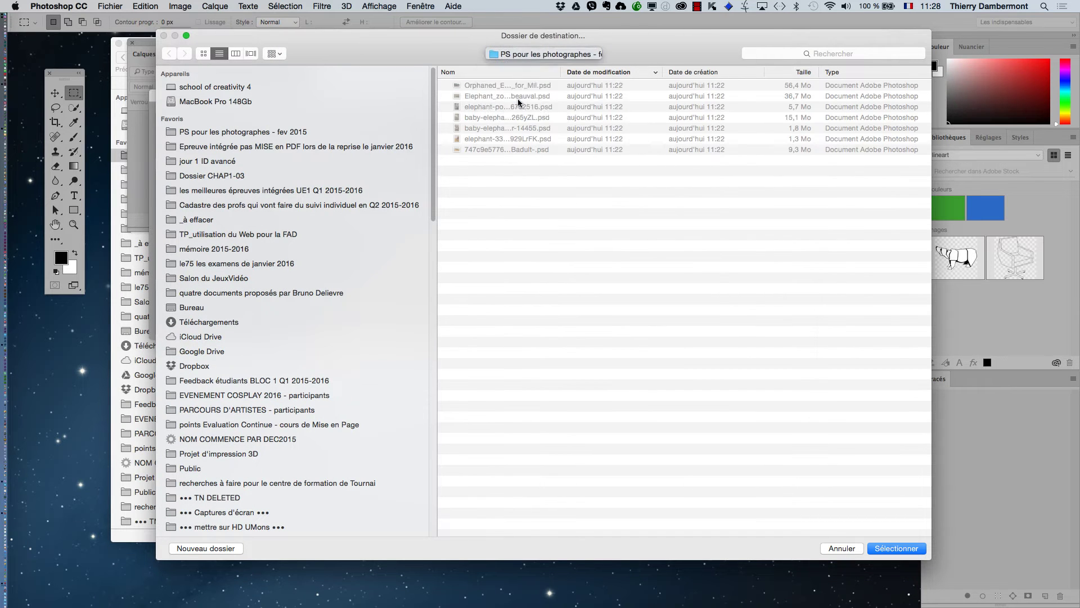
left_click_drag(559, 73, 752, 72)
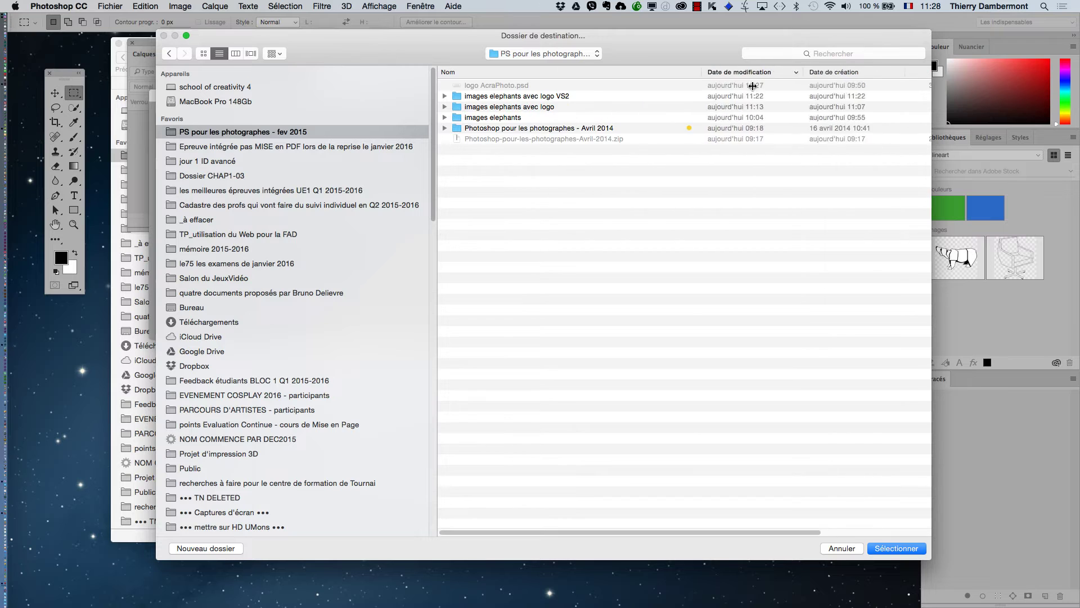
- Create the destination folder images elephants avec logo VS3 and run the batch
left_click(207, 548)
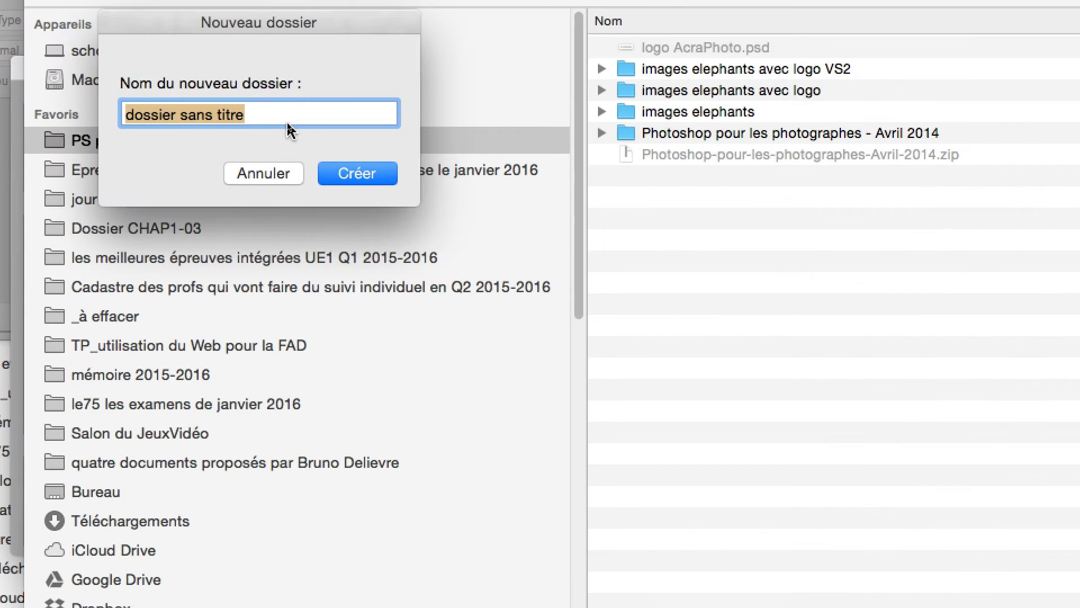
type("images ")
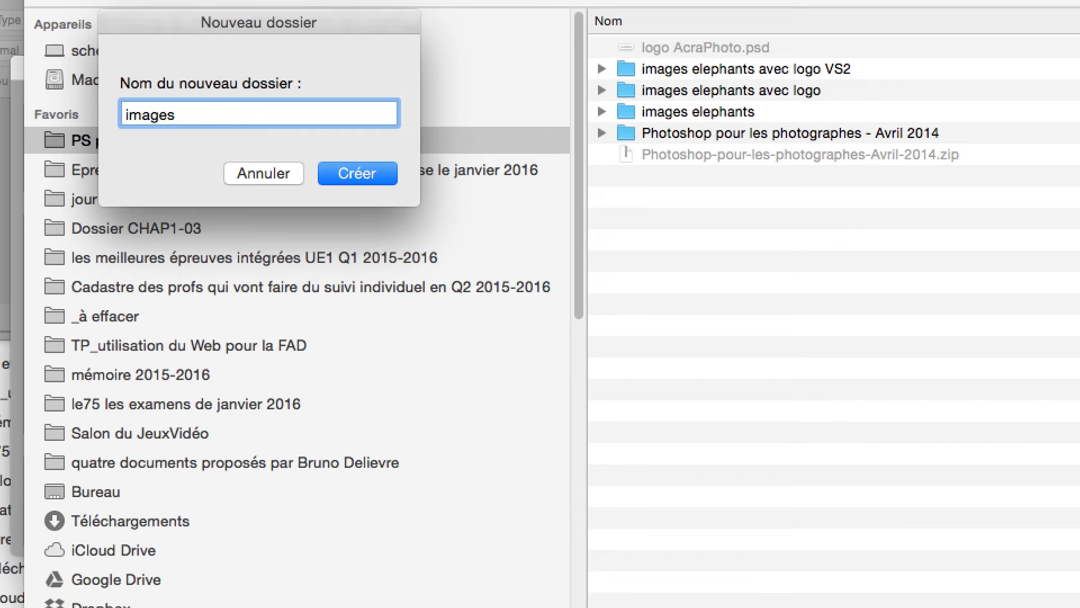
type("elephants")
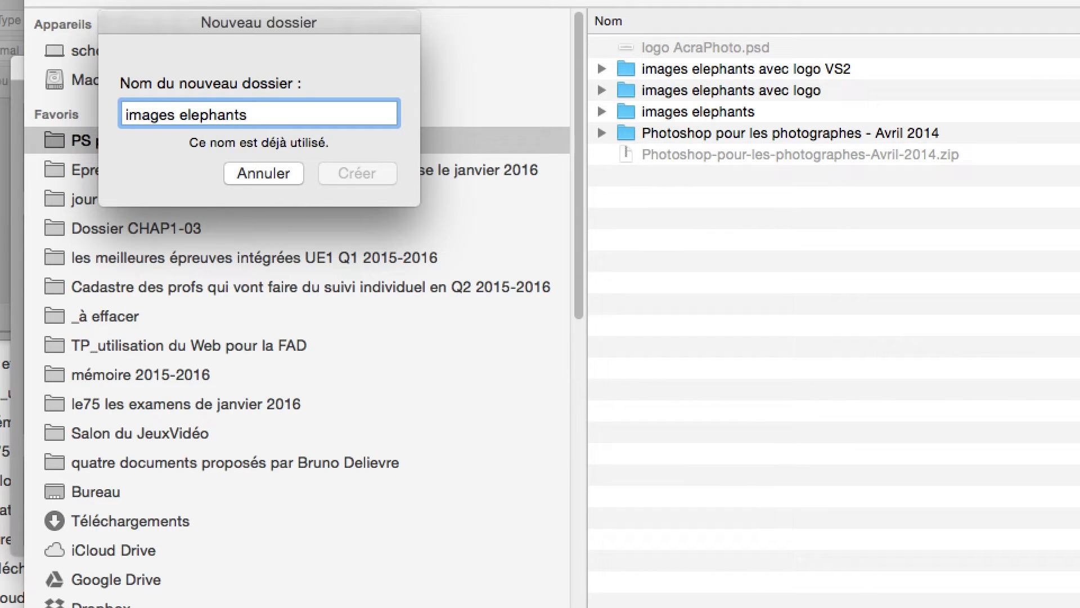
type(" avec lo")
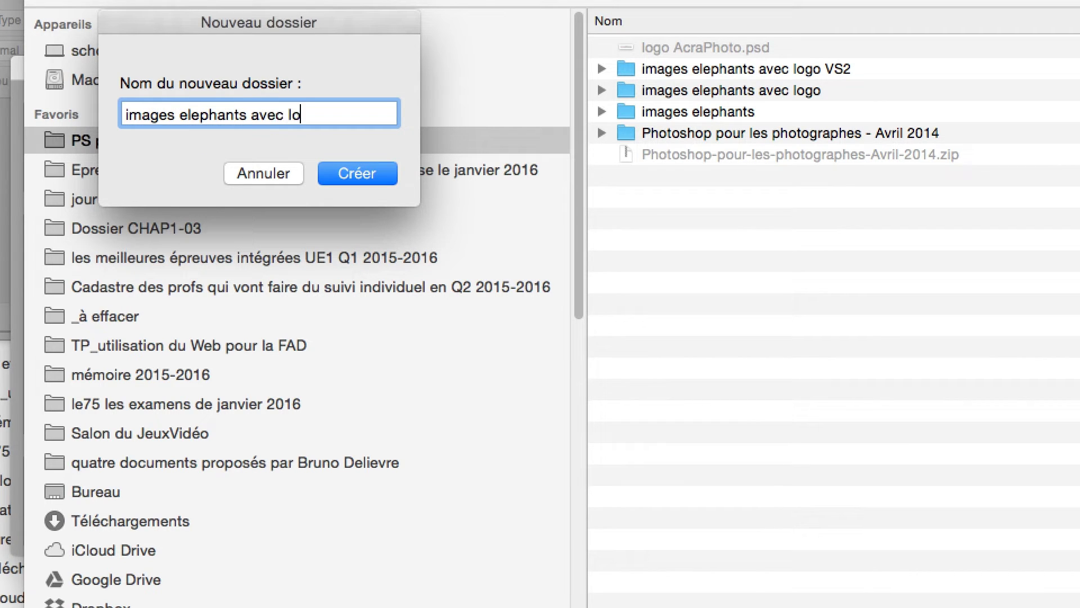
type("go")
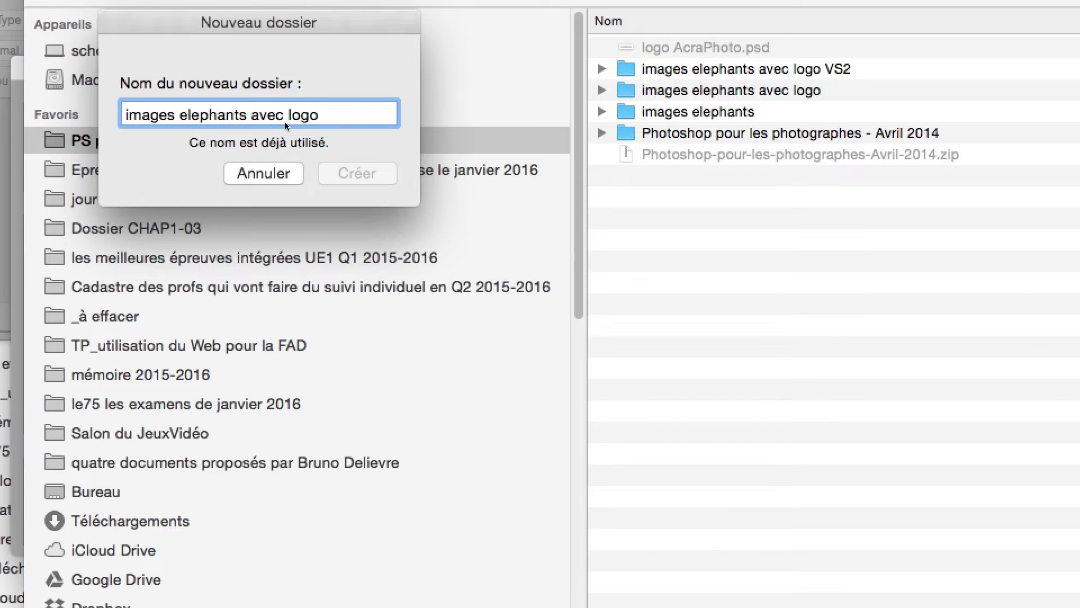
type(" VS")
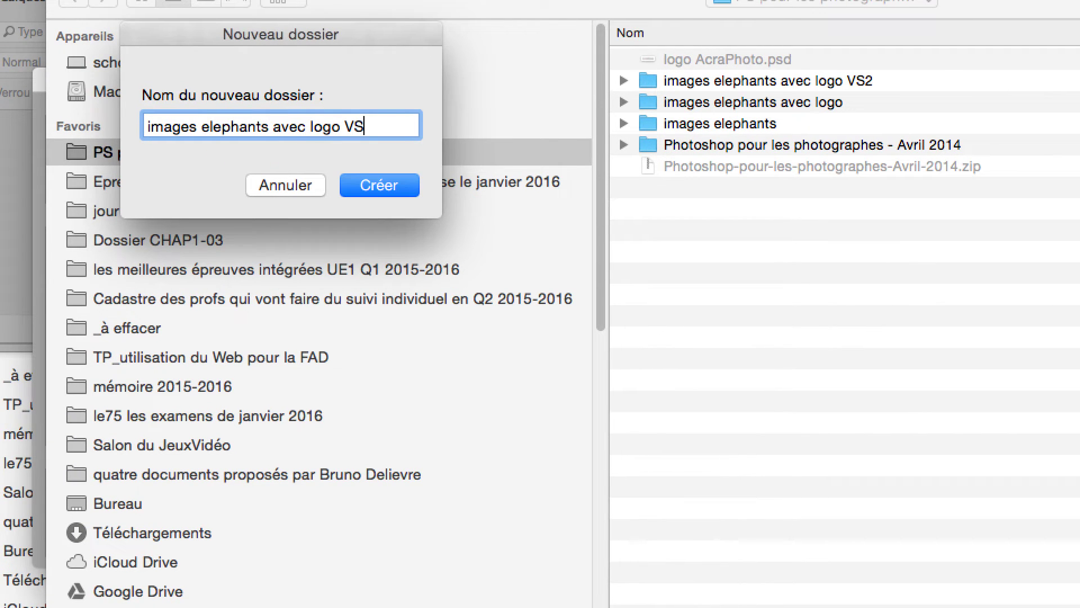
type("3")
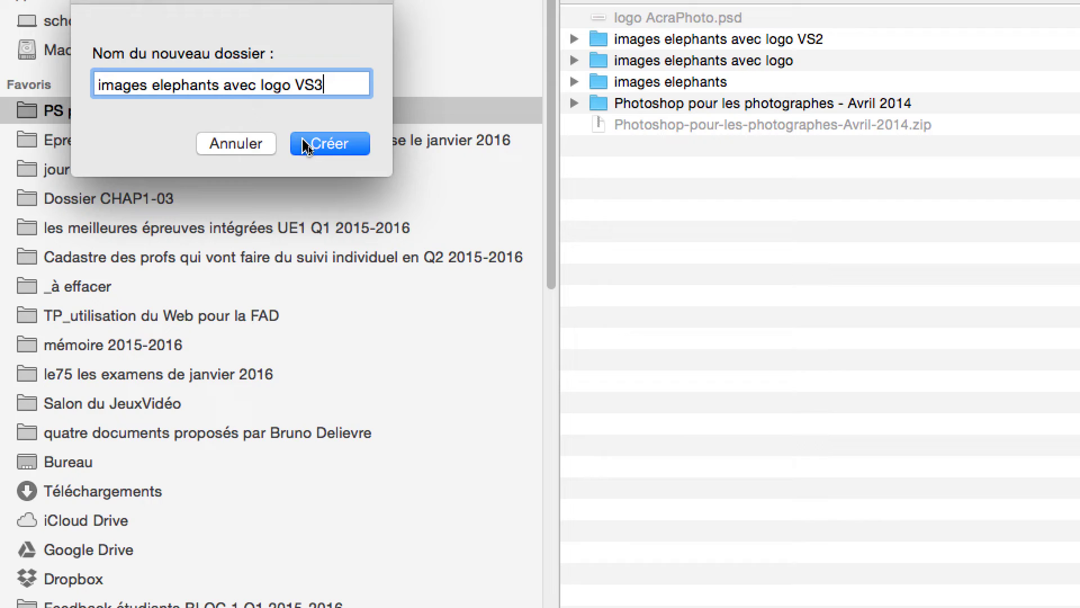
left_click(307, 148)
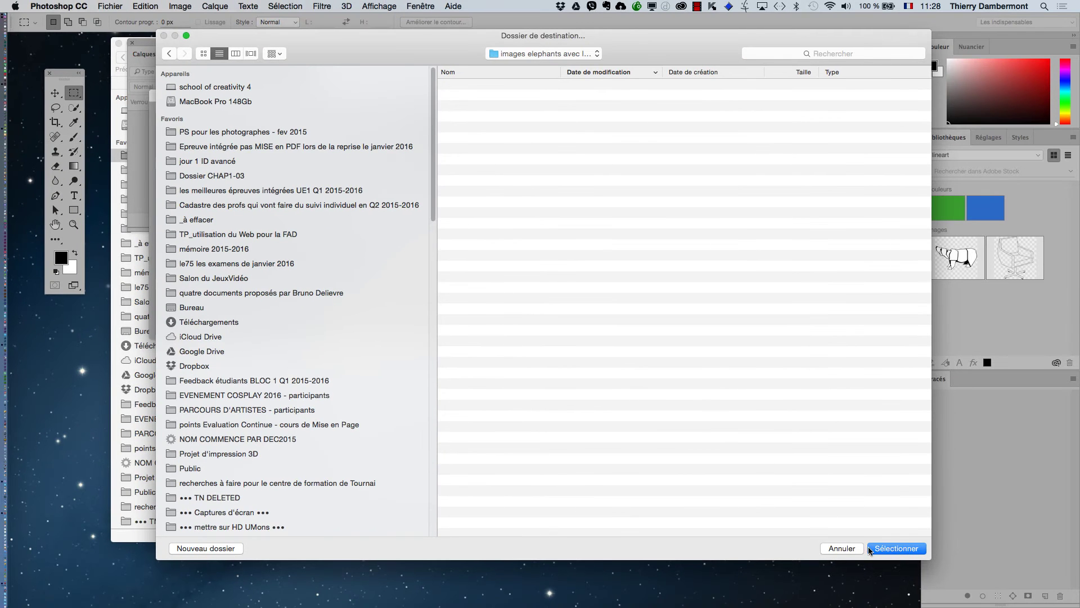
left_click(882, 549)
left_click(726, 121)
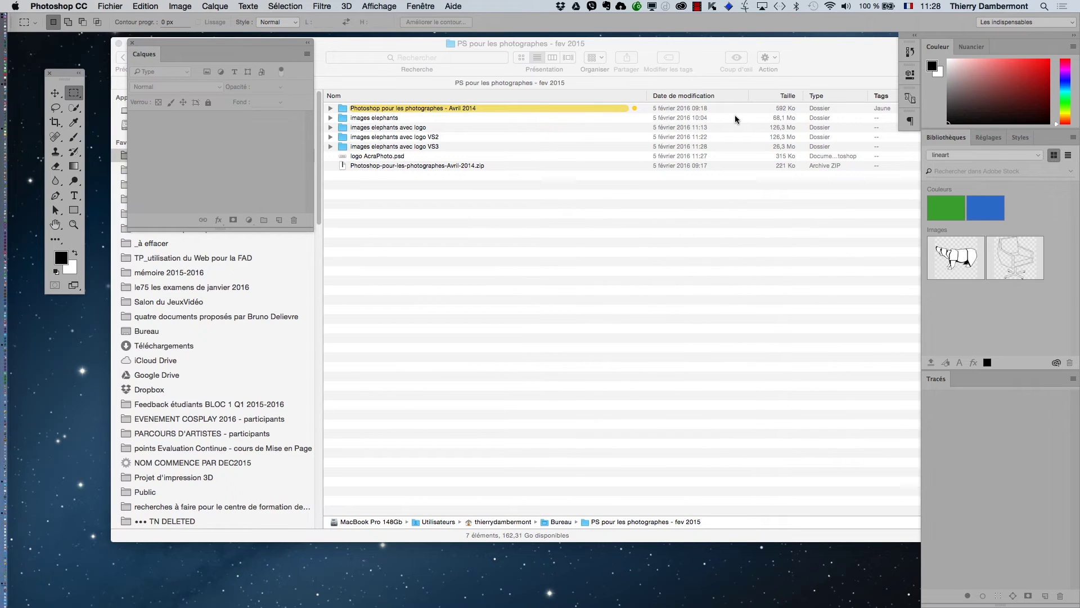
- View images elephants avec logo VS3 as maximum-size icons, then go back to the parent folder
left_click(546, 259)
left_click(421, 147)
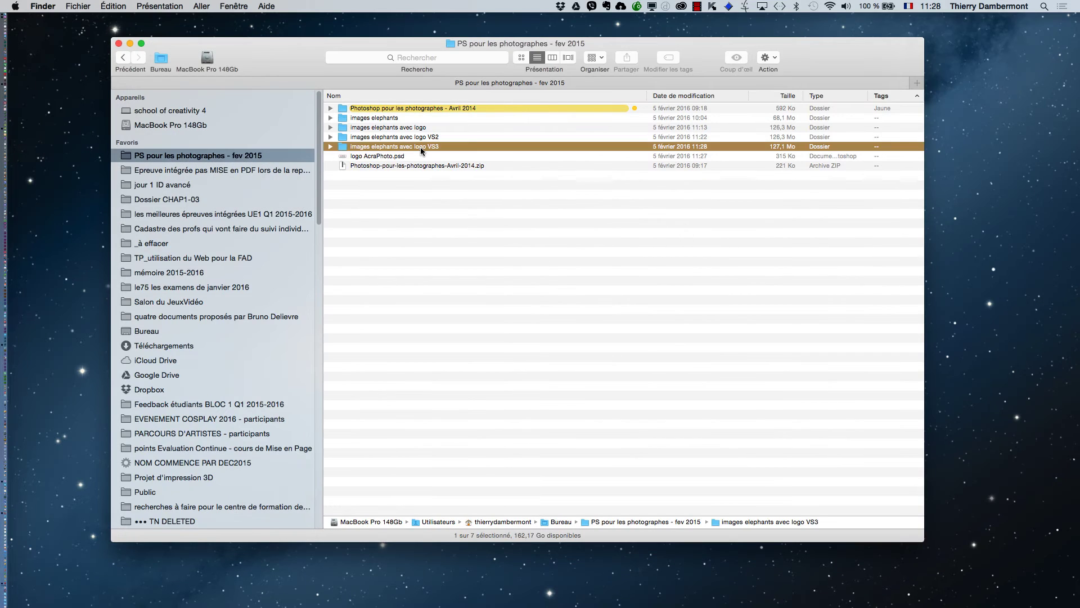
double_click(420, 147)
key("super+1")
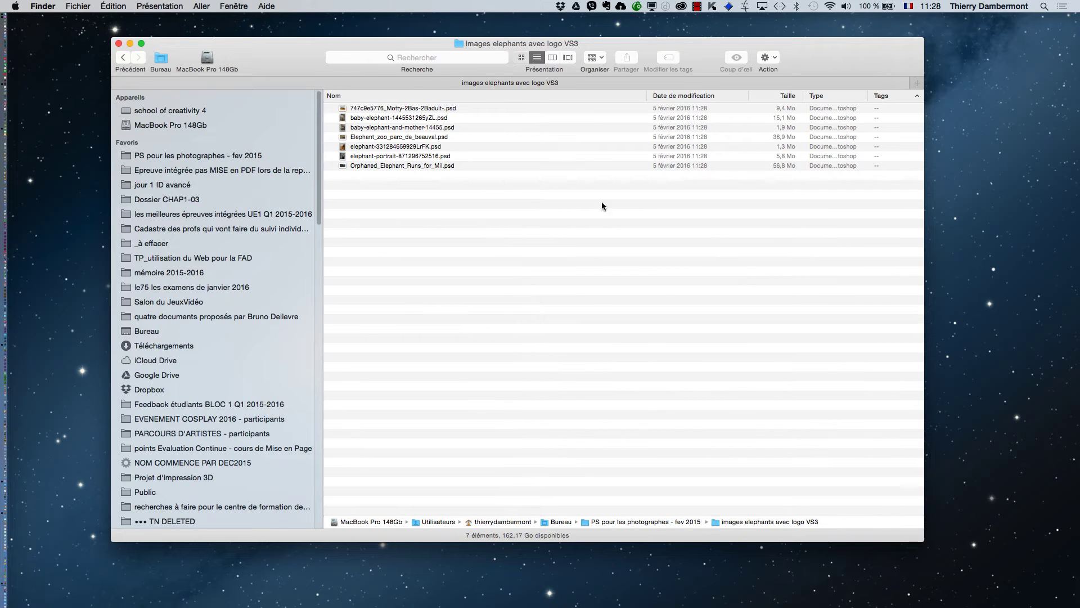
left_click_drag(886, 538, 918, 536)
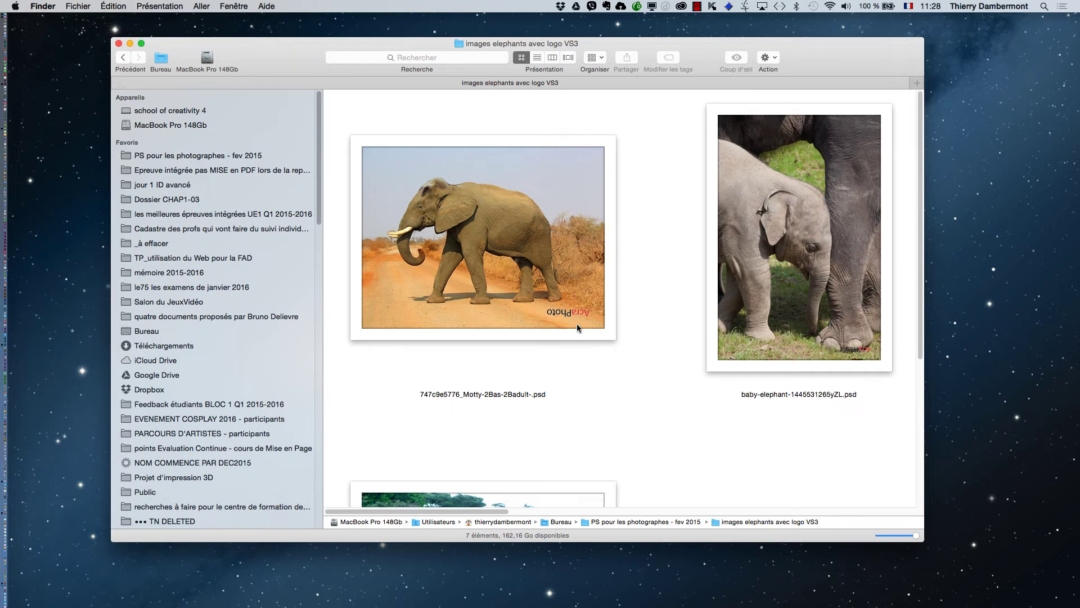
left_click(124, 56)
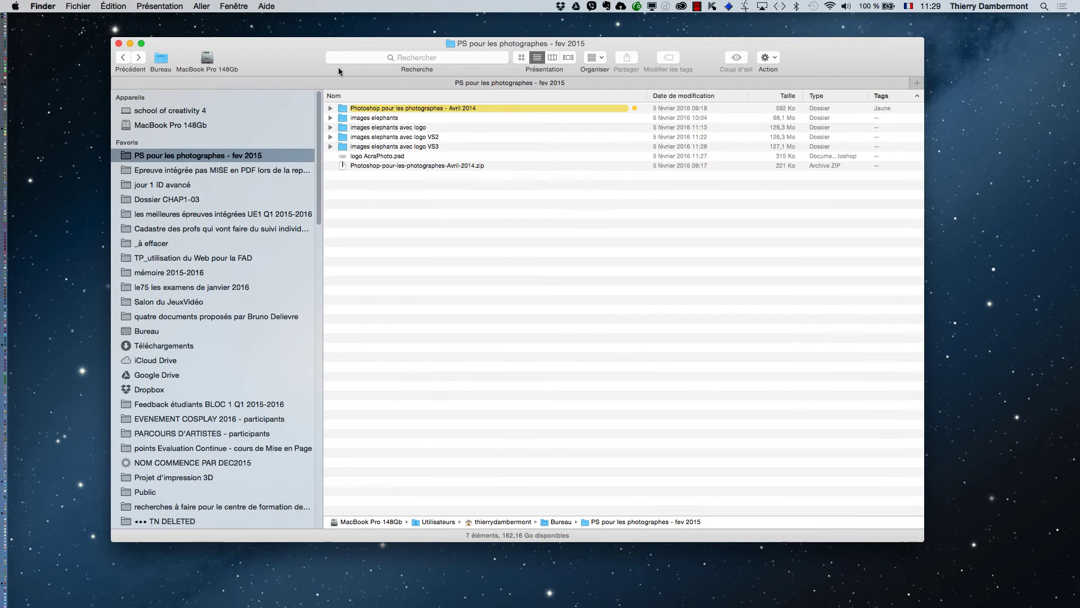
- Open logo AcraPhoto.psd, rotate it 180°, save it, and minimise its window
double_click(377, 156)
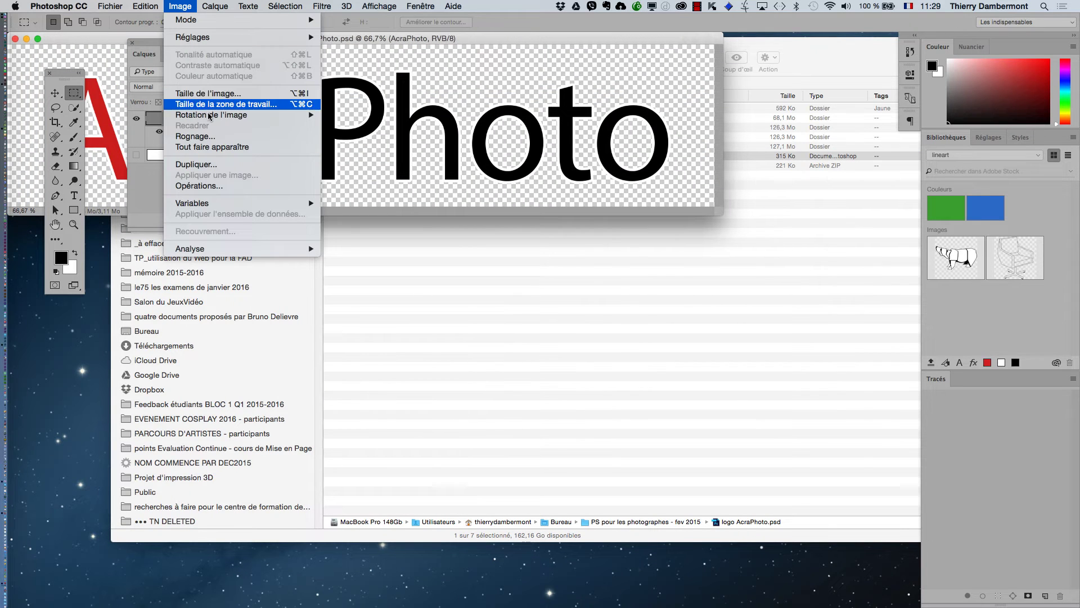
left_click(344, 119)
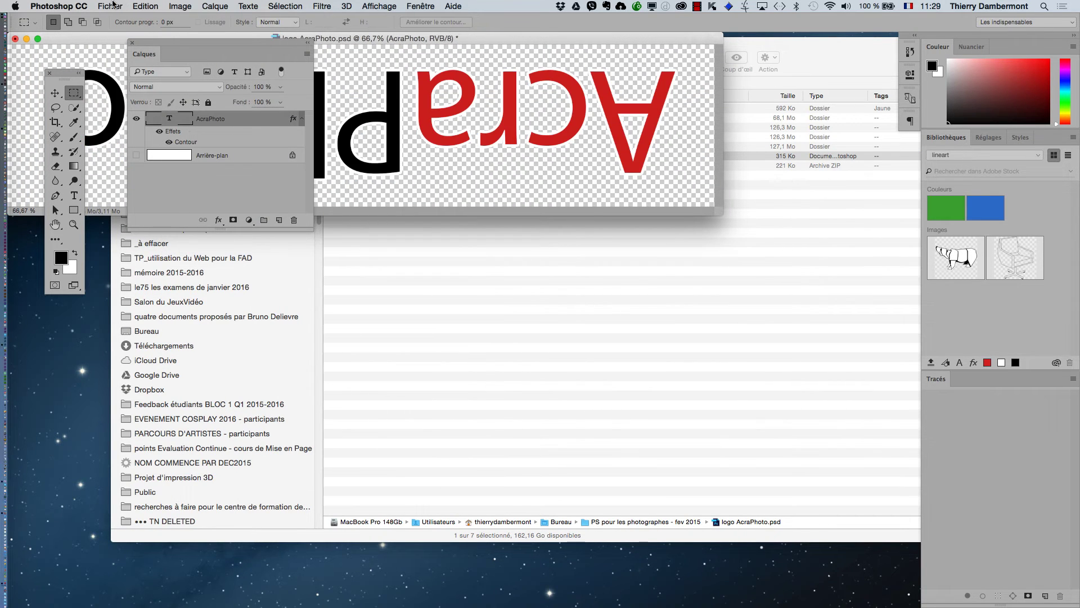
left_click(113, 6)
left_click(121, 112)
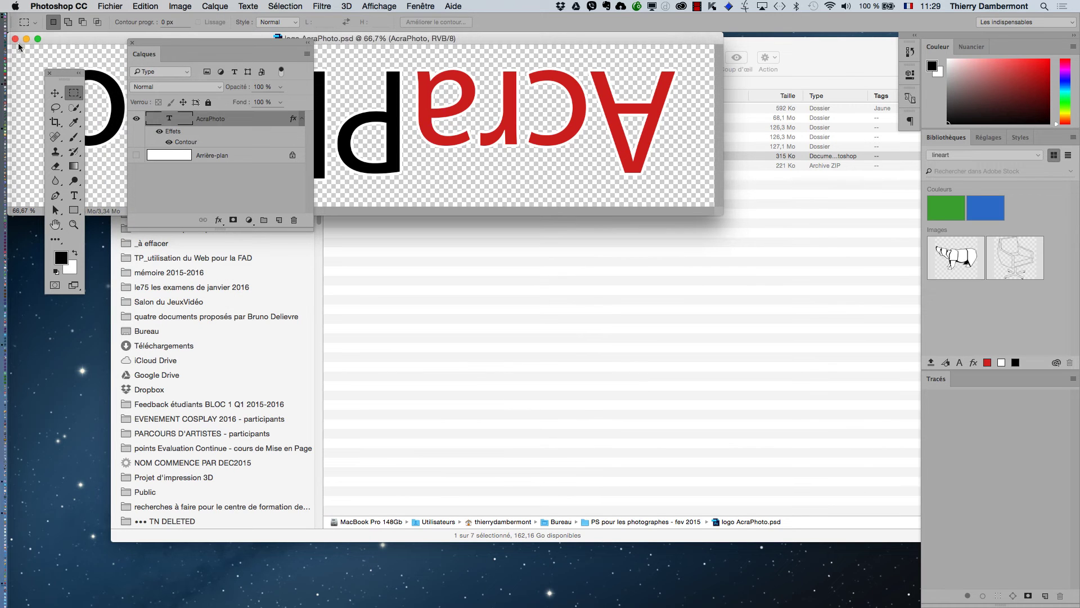
left_click(25, 42)
left_click(110, 6)
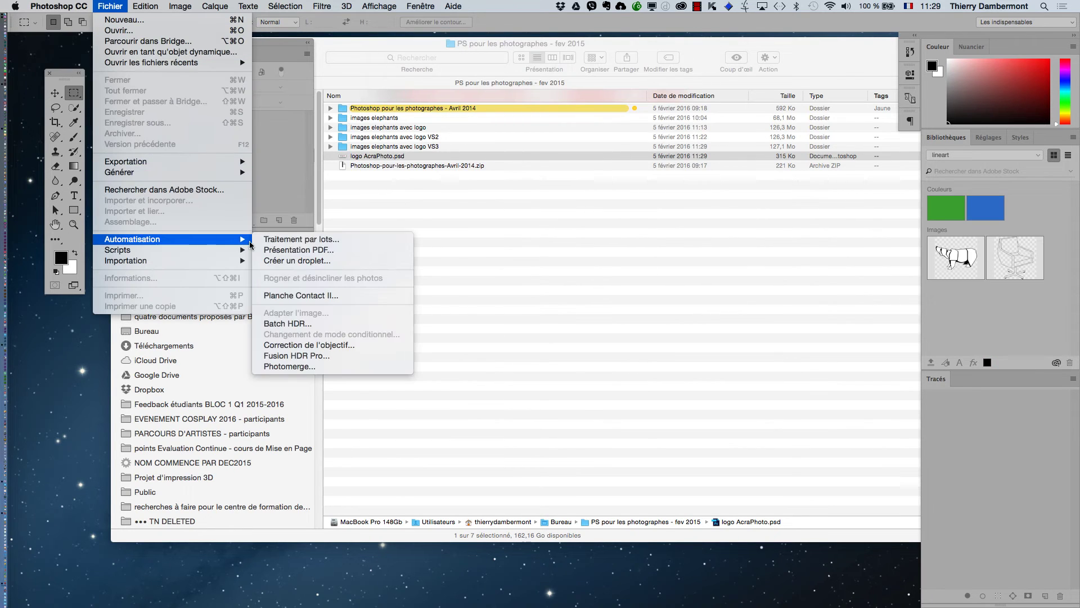
- Point the batch destination at a new folder, images elephants avec logo VS4, in PS pour les photographes - fev 2015
left_click(270, 241)
left_click(436, 134)
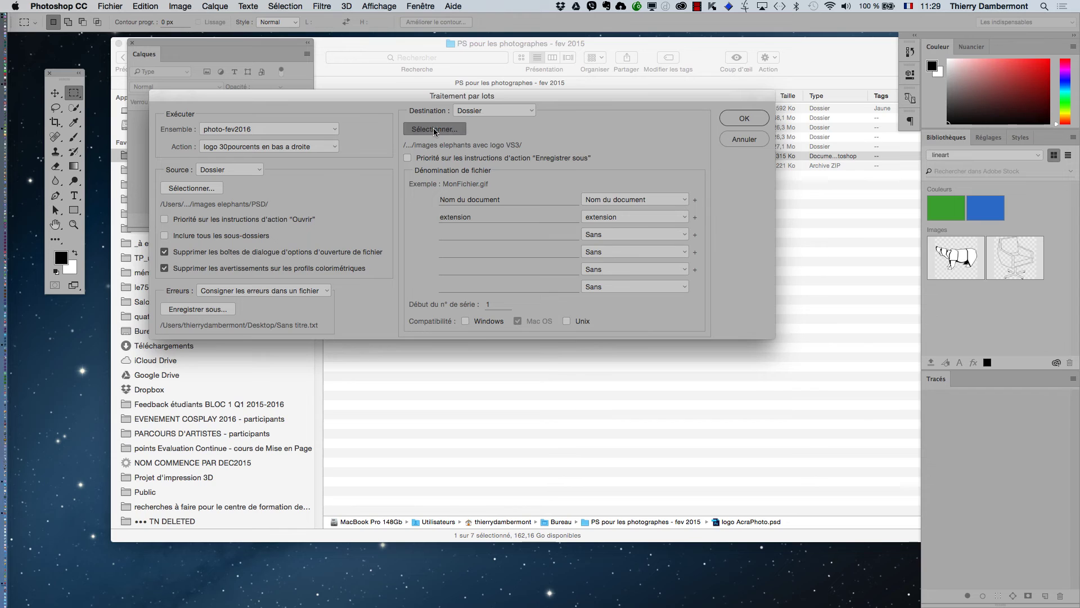
left_click(543, 54)
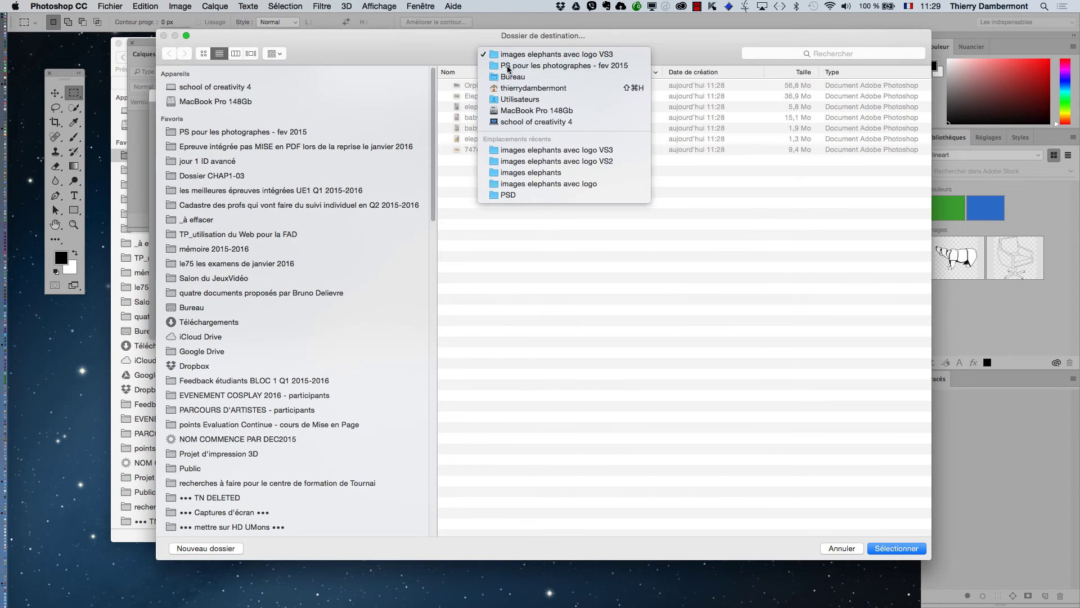
left_click(540, 64)
left_click(208, 549)
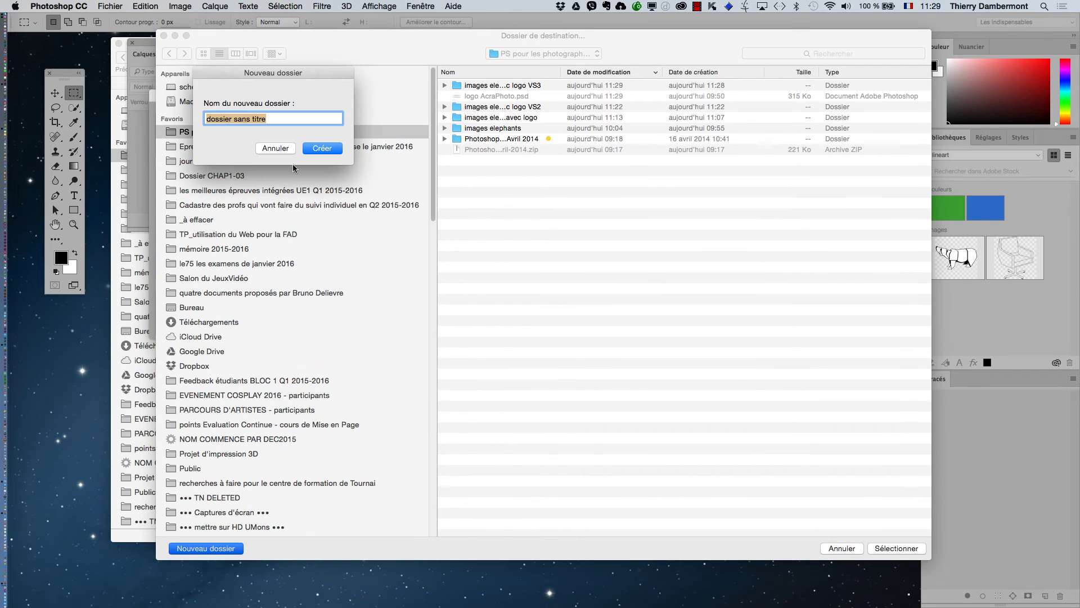
type("ima")
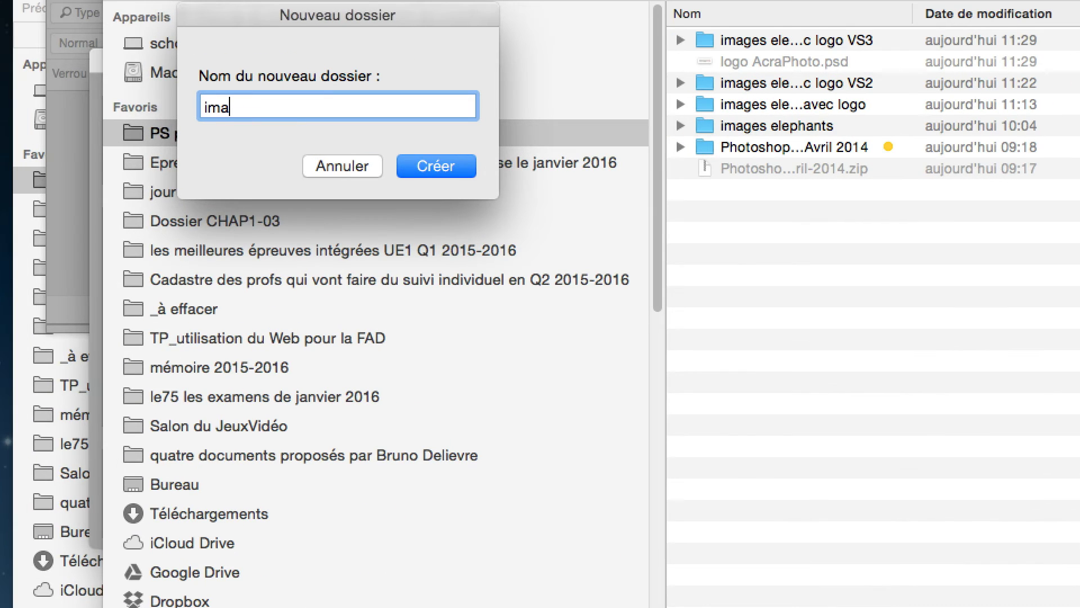
type("ges elephants")
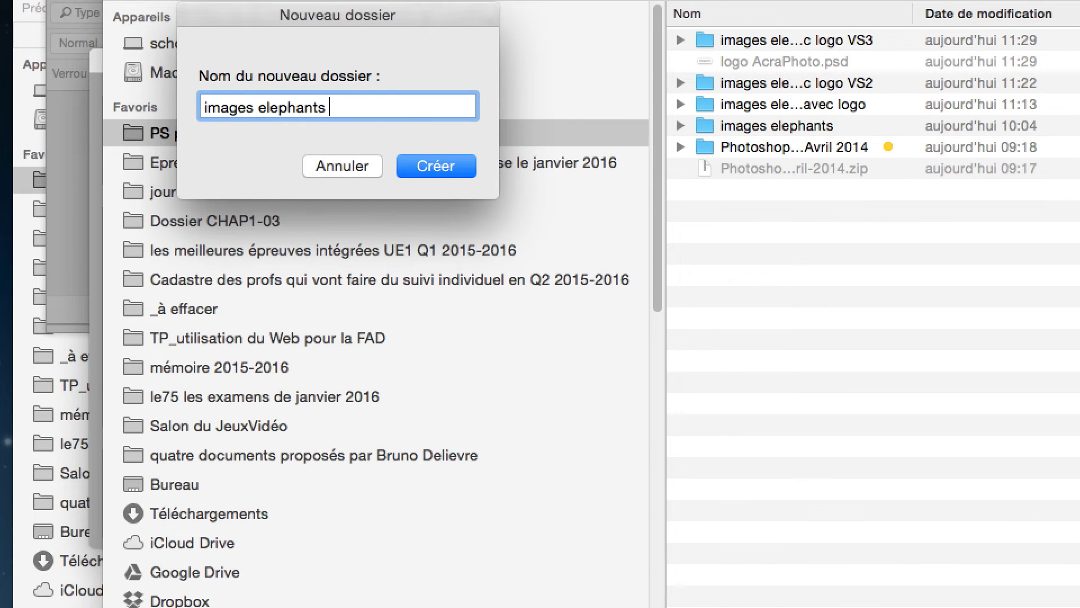
type(" avec logo VS4")
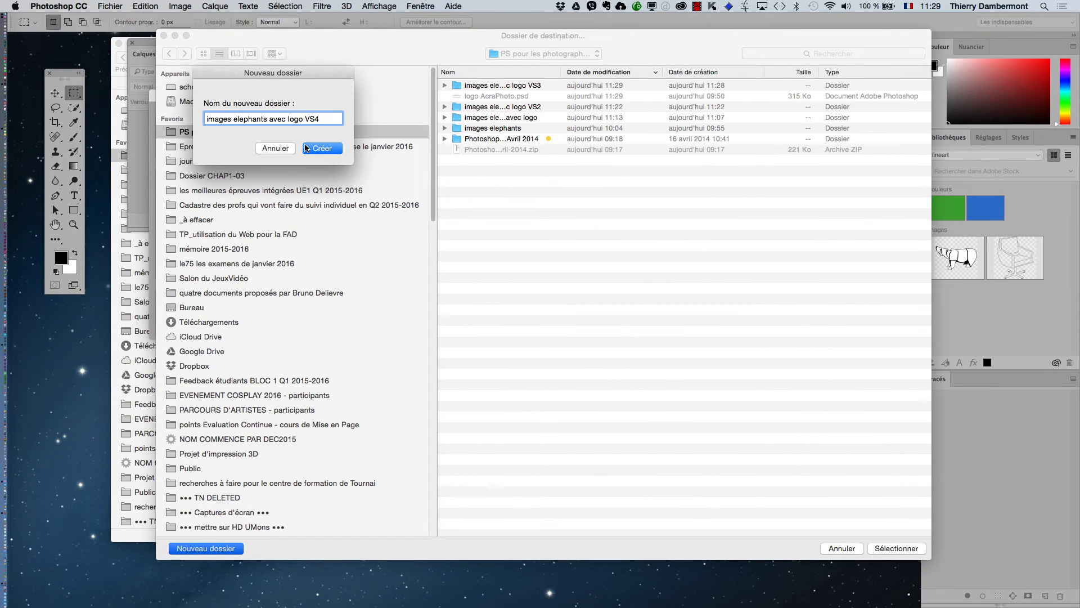
left_click(306, 148)
left_click(896, 548)
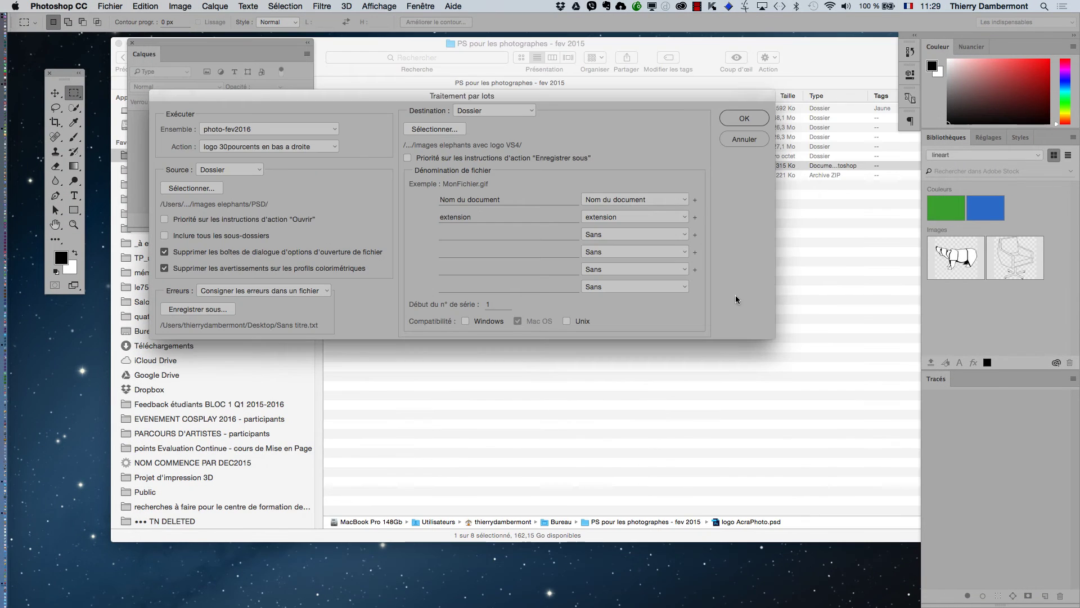
- Run the batch, then open the images elephants avec logo VS4 folder in Finder
left_click(731, 121)
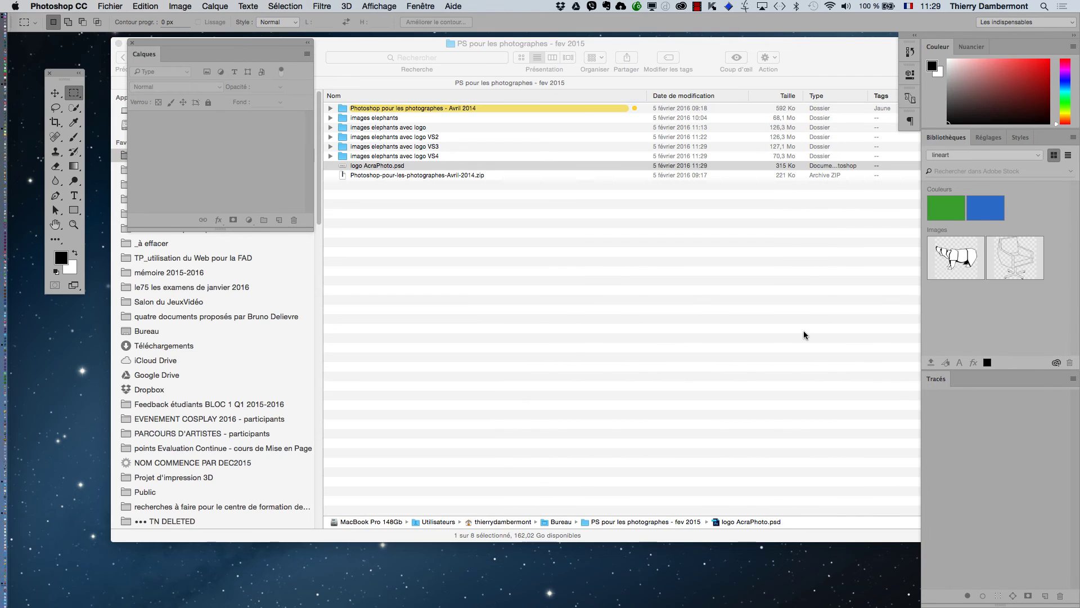
left_click(592, 252)
double_click(430, 156)
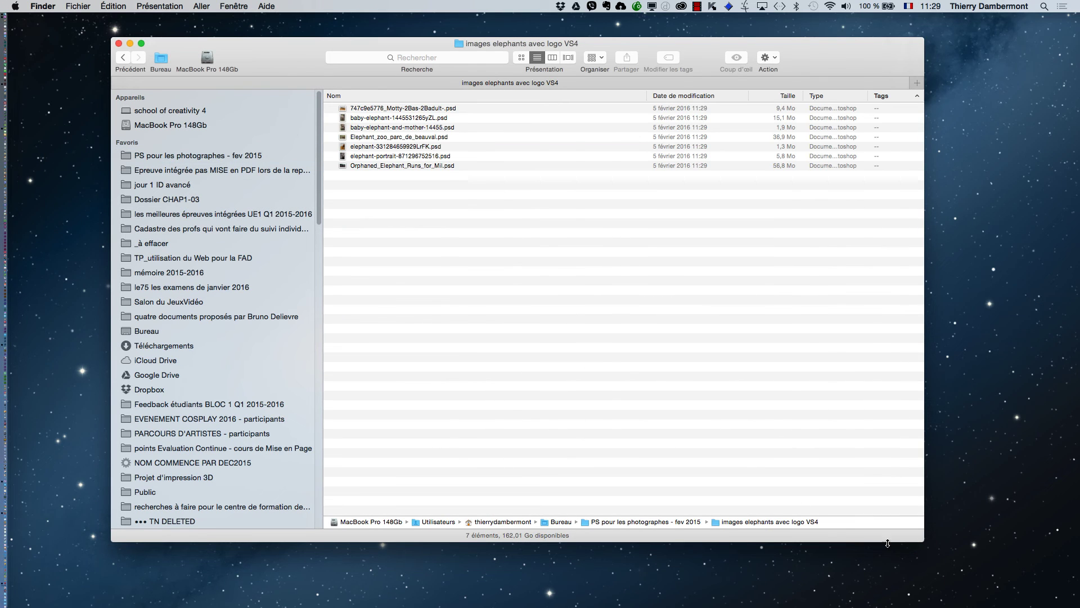
- Show the seven elephant photos as icons at the maximum thumbnail size
left_click(522, 57)
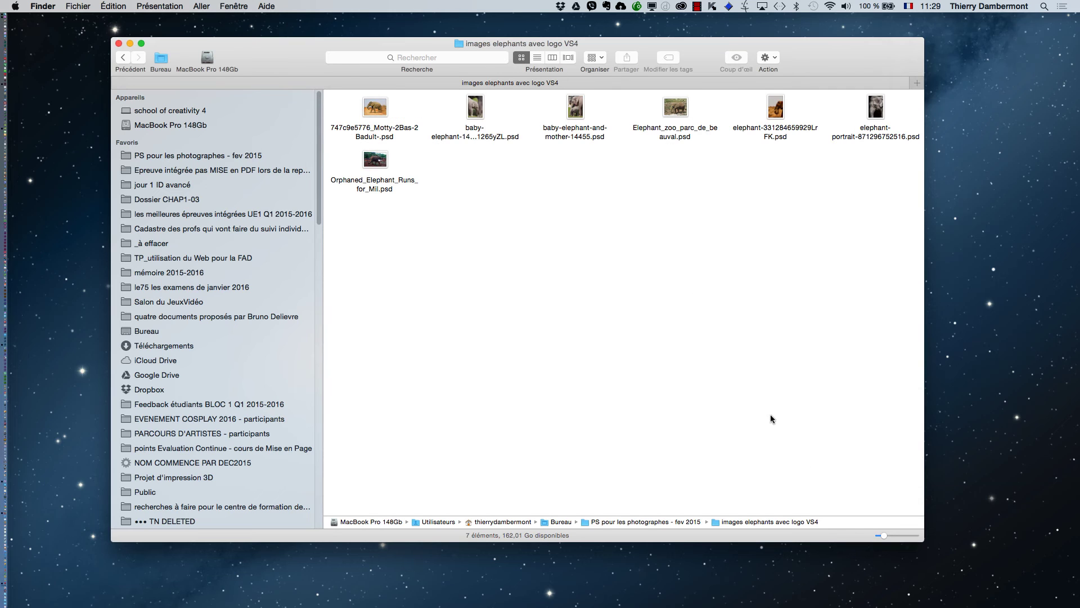
left_click_drag(885, 535, 916, 535)
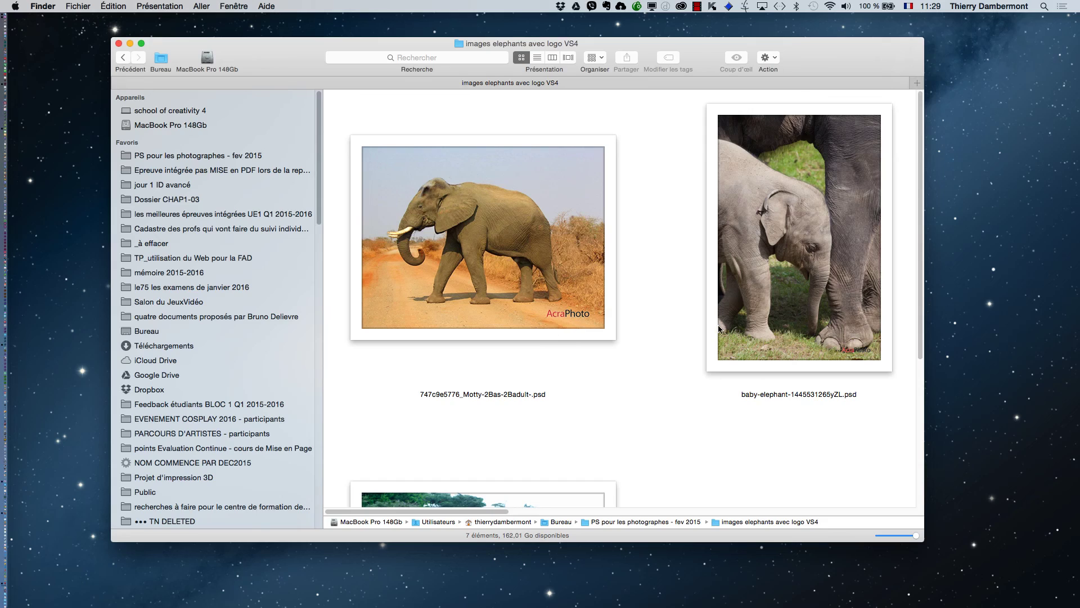
scroll(877, 262, "down", 5)
scroll(865, 242, "up", 5)
- Move the Finder window to the top-left and enlarge it to nearly fill the screen
left_click_drag(282, 57, 188, 36)
left_click_drag(830, 520, 1073, 605)
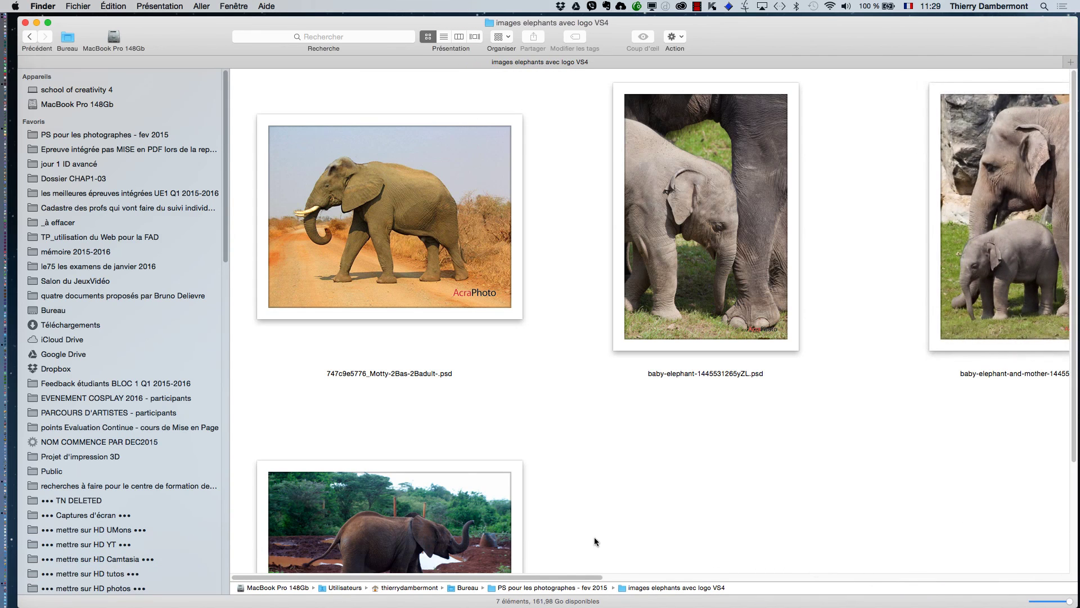
scroll(606, 516, "down", 5)
scroll(605, 509, "up", 2)
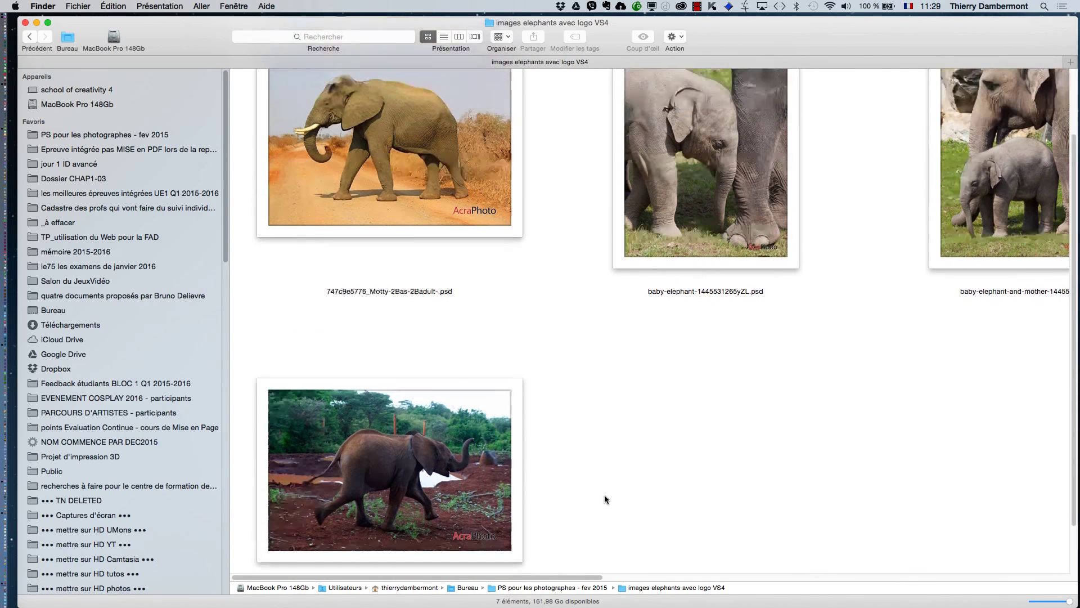
scroll(606, 501, "up", 3)
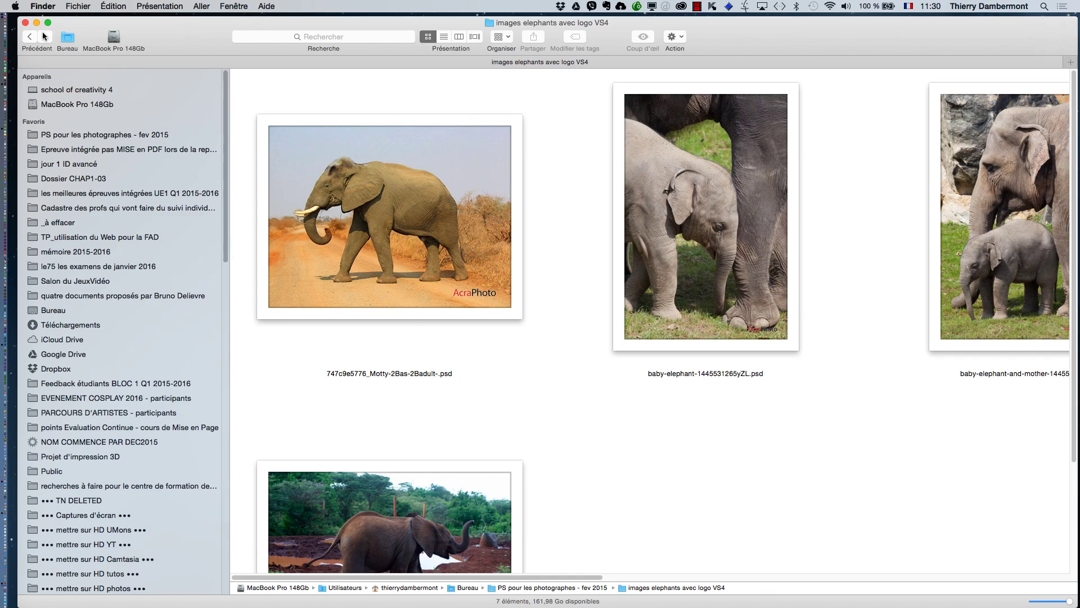